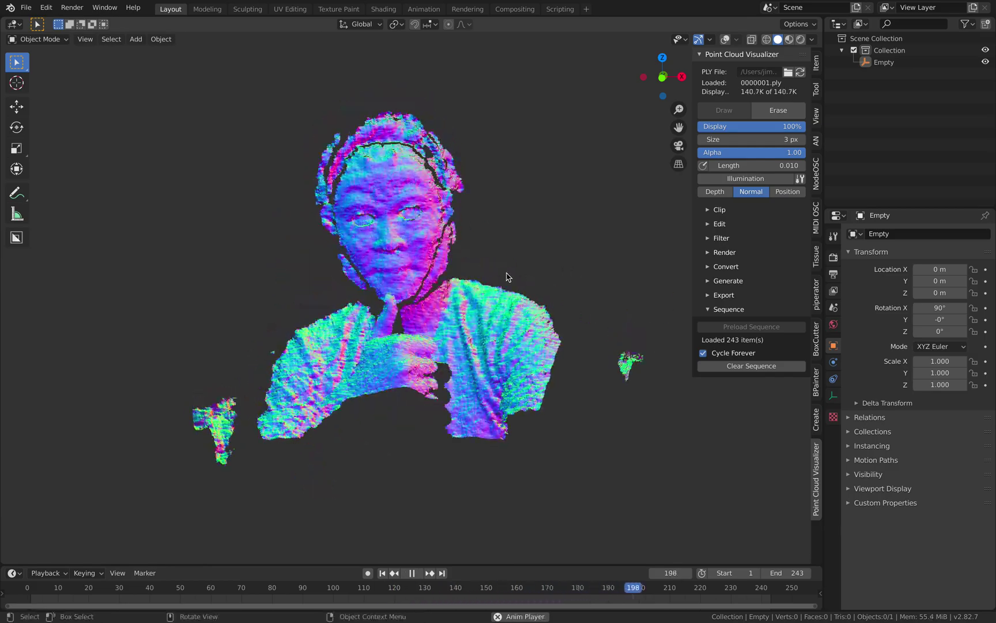
# Step: Orbit the playing point cloud, pause it at frame 146 of 243, and move to the Safari desktop
pyautogui.moveTo(506, 278); pyautogui.dragTo(369, 324, button='middle')
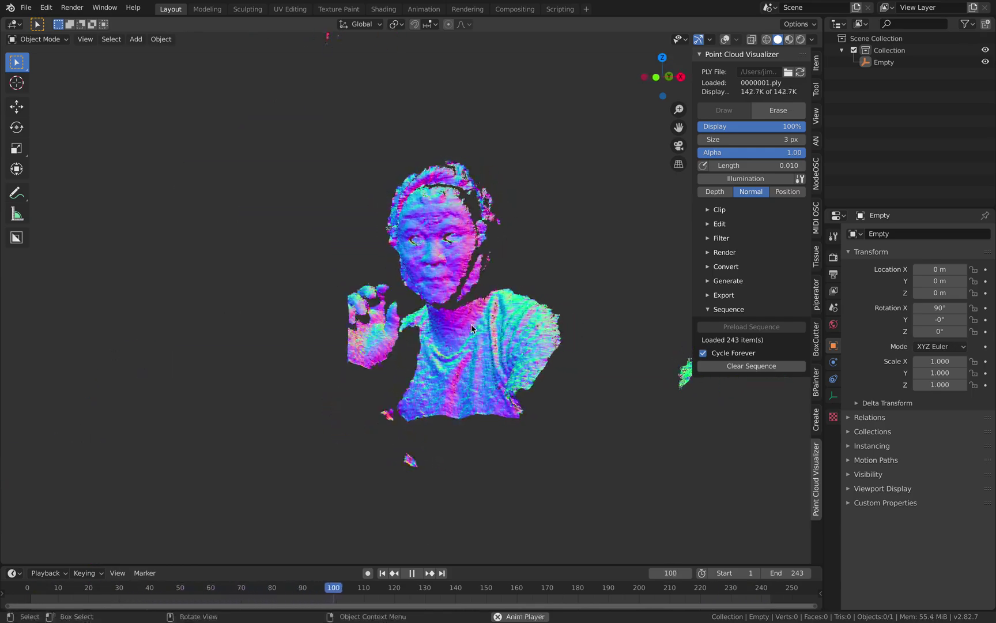
pyautogui.press('space')
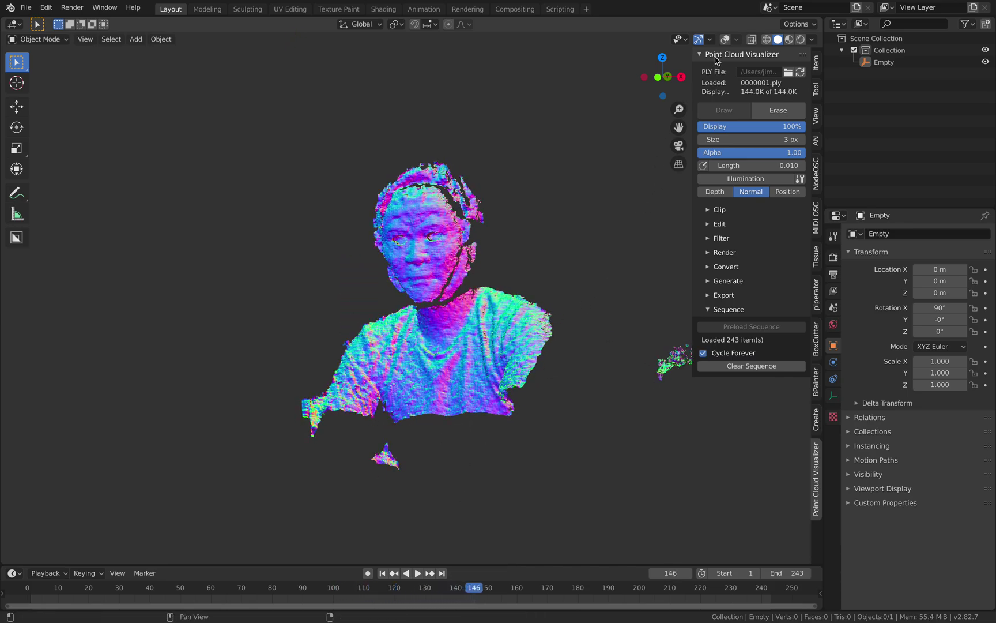
pyautogui.hotkey('ctrl', 'Left')
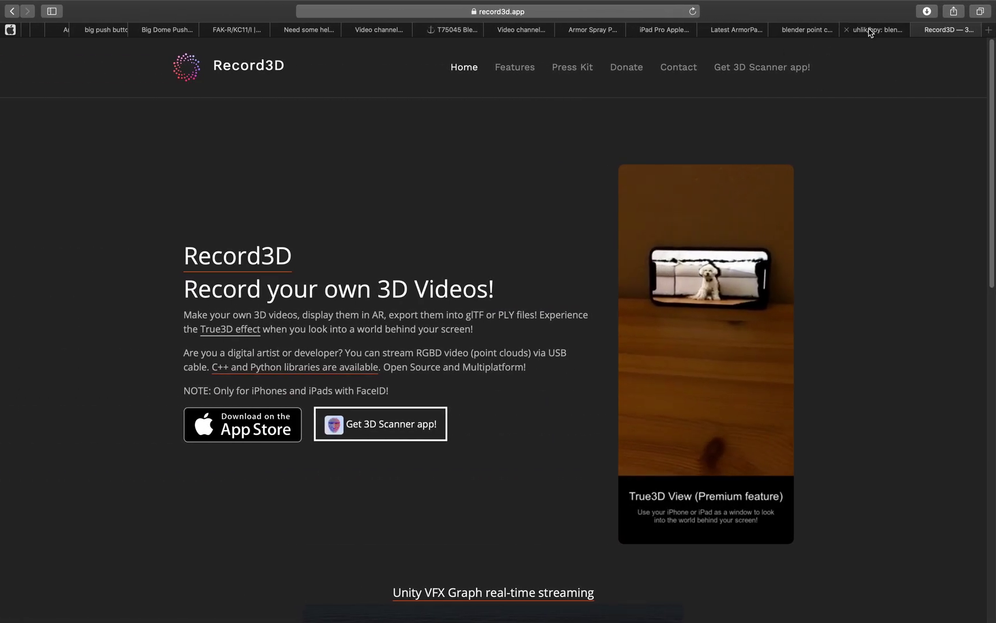
# Step: Switch to the uhlik/bpy tab and scroll through its Point Cloud Visualizer README, returning to the top
pyautogui.click(870, 32)
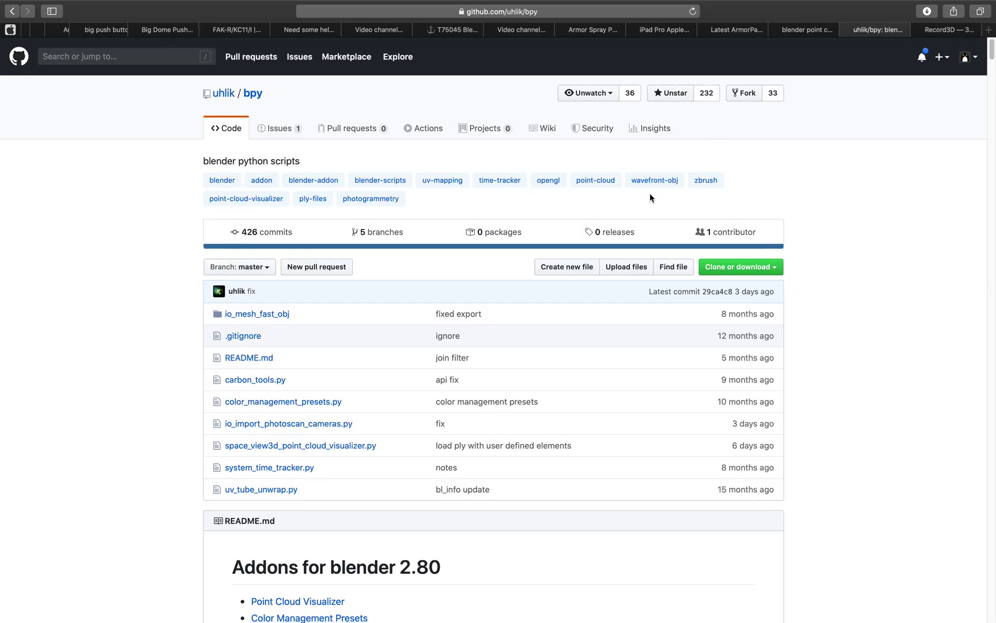
pyautogui.scroll(-6, 534, 379)
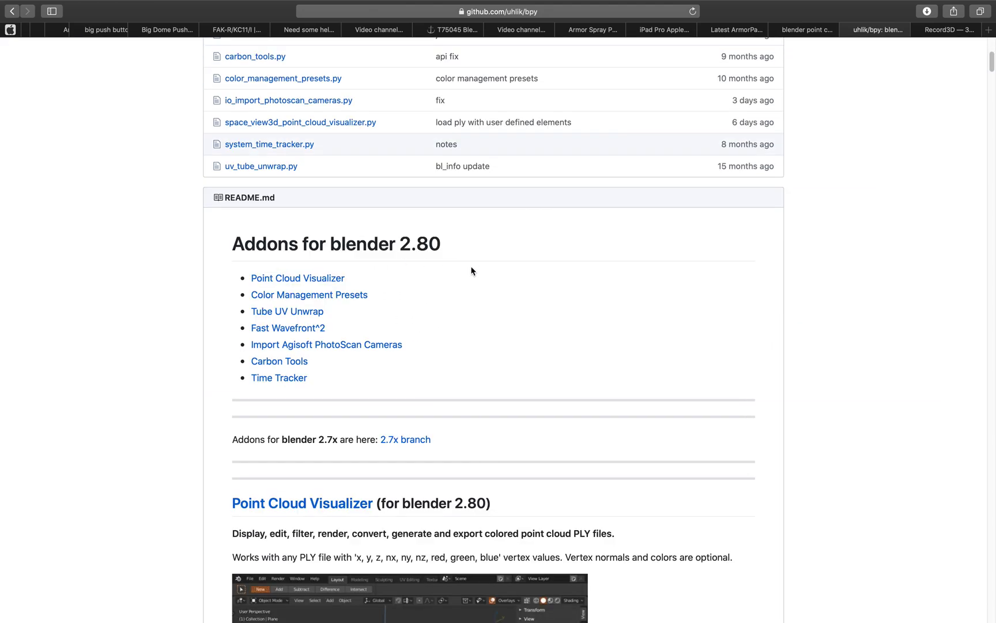
pyautogui.scroll(1, 471, 271)
pyautogui.scroll(1, 490, 254)
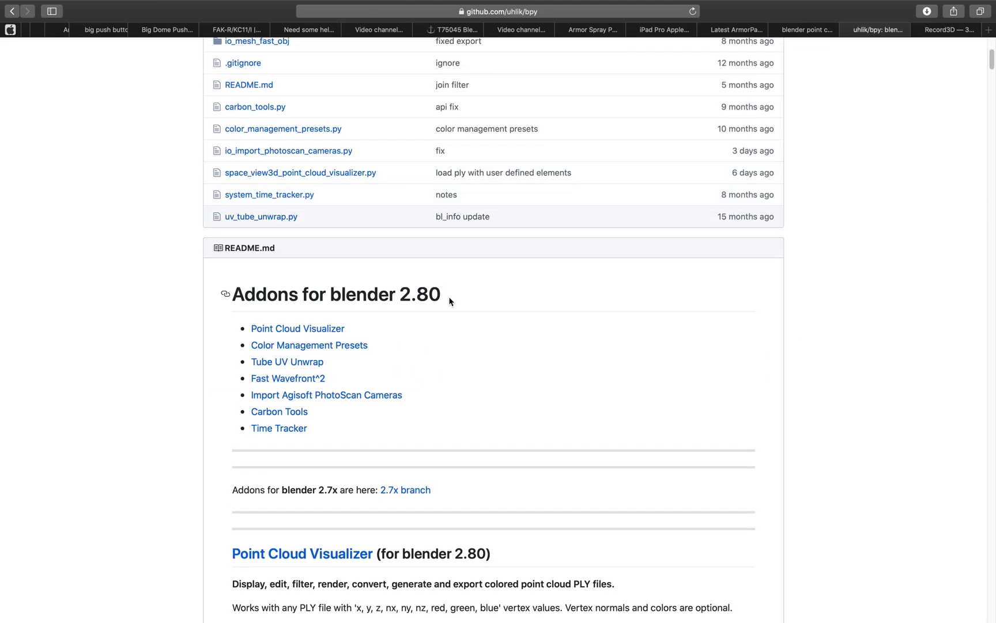
pyautogui.scroll(-9, 474, 332)
pyautogui.scroll(-20, 478, 351)
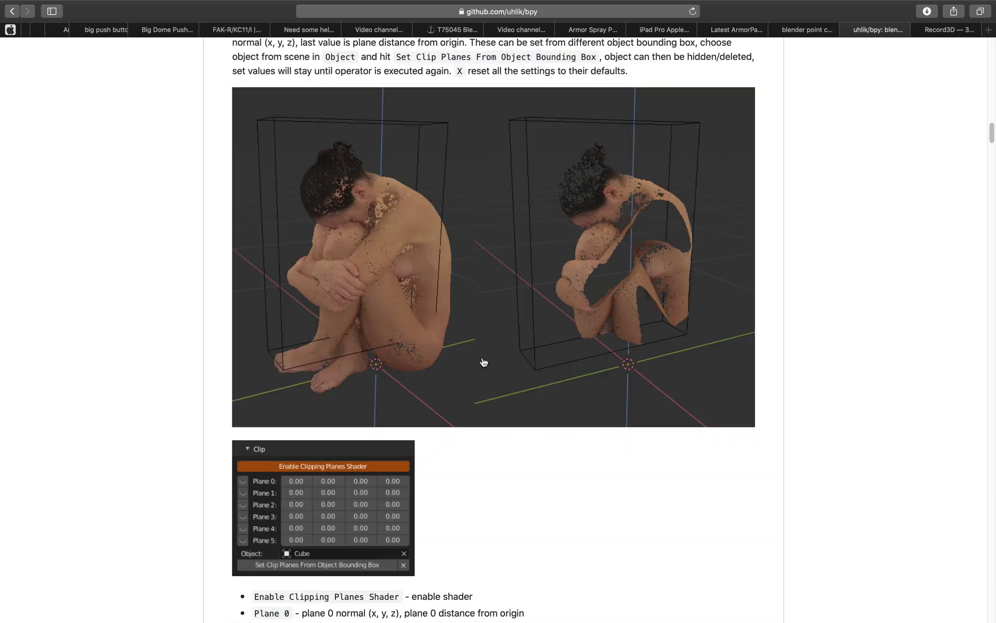
pyautogui.scroll(-20, 484, 363)
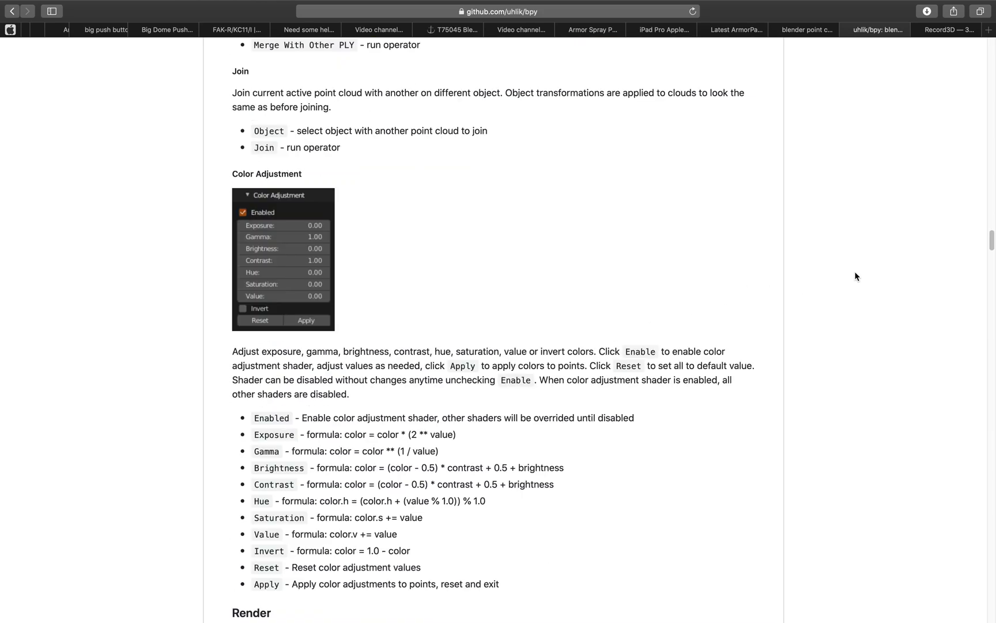
pyautogui.moveTo(992, 236); pyautogui.dragTo(993, 47)
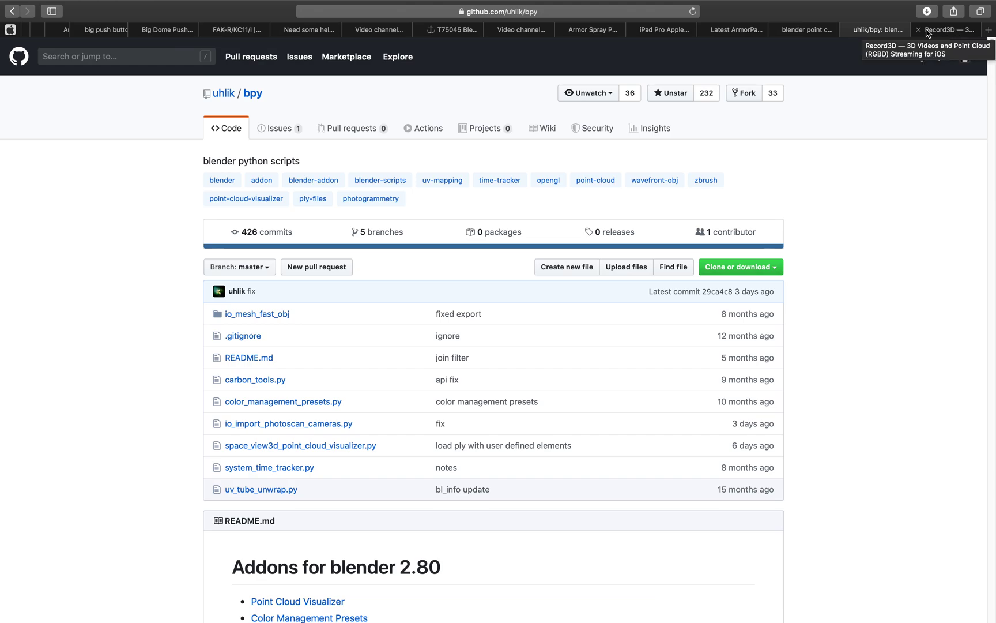
# Step: Switch to the Record3D tab and scroll down to the Unity VFX Graph streaming demo
pyautogui.click(947, 33)
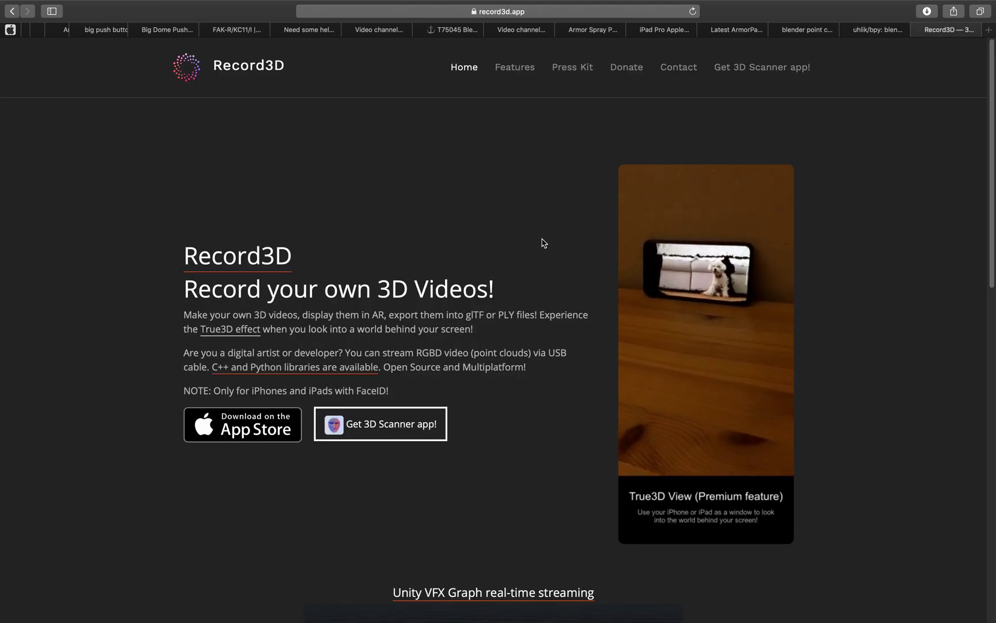
pyautogui.scroll(-1, 542, 246)
pyautogui.scroll(-1, 543, 248)
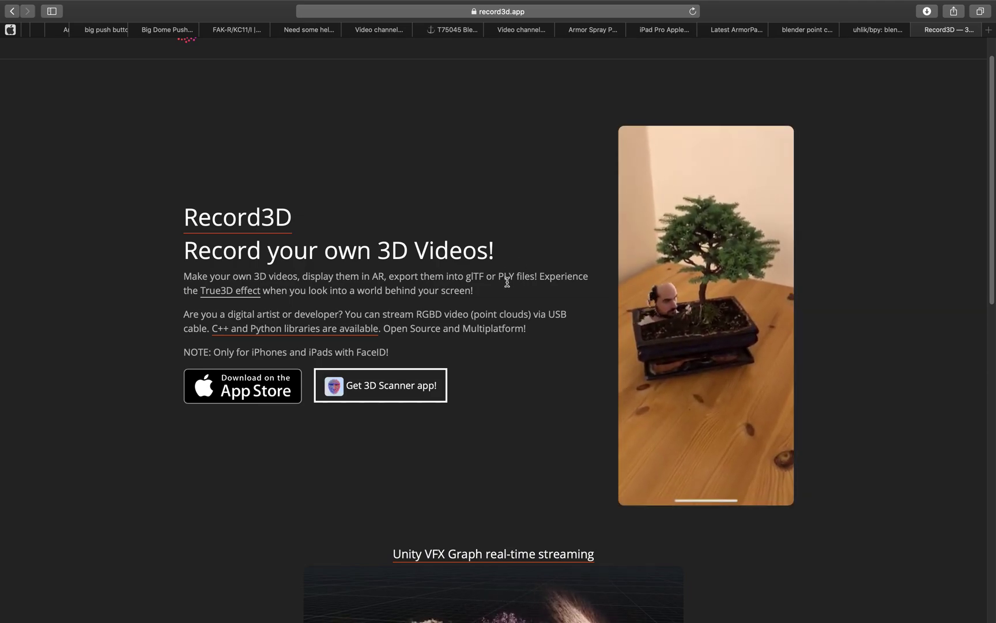
pyautogui.scroll(-1, 506, 288)
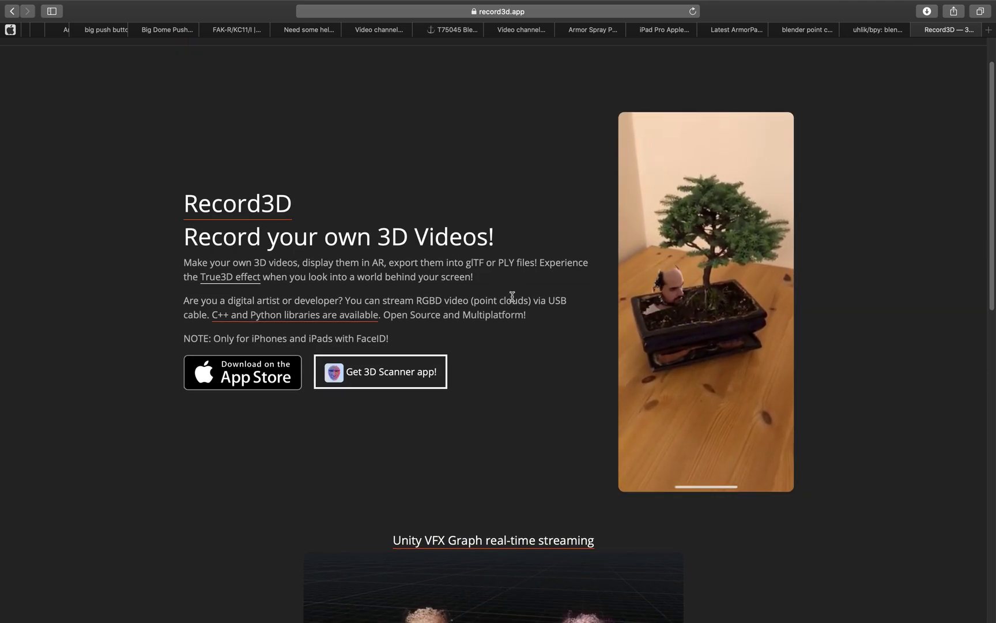
pyautogui.scroll(-1, 515, 291)
pyautogui.scroll(-5, 542, 306)
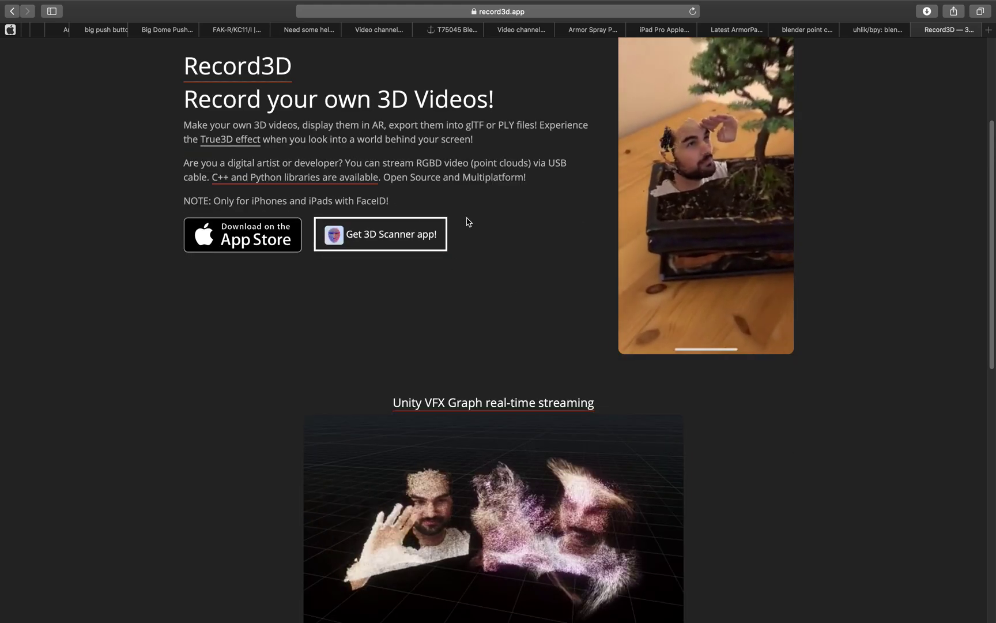
pyautogui.scroll(-4, 482, 277)
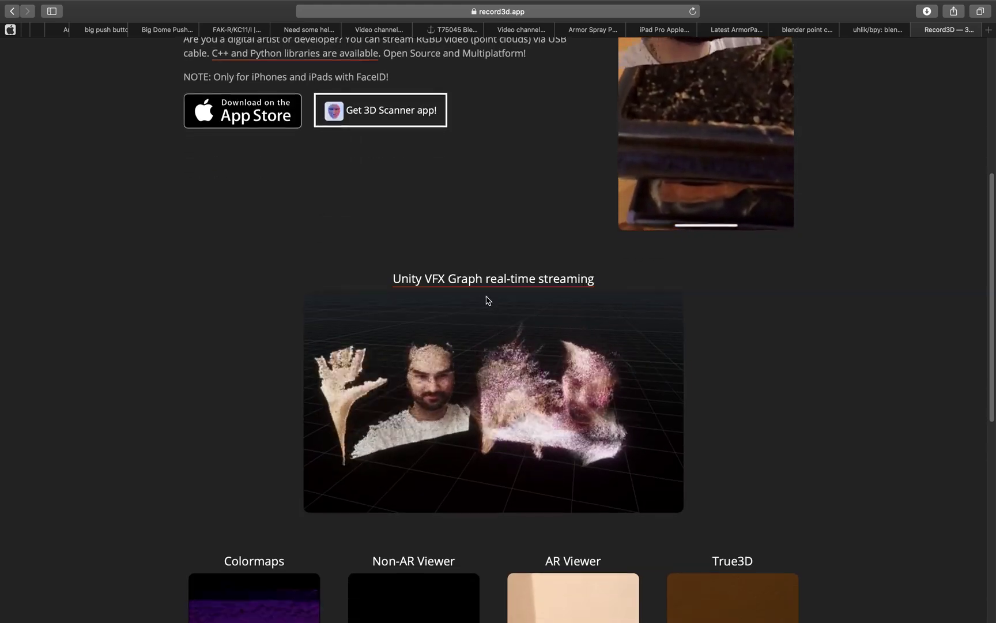
# Step: Browse the Colormaps, AR Viewer and True3D examples, then return to the bpy repository tab
pyautogui.scroll(4, 487, 300)
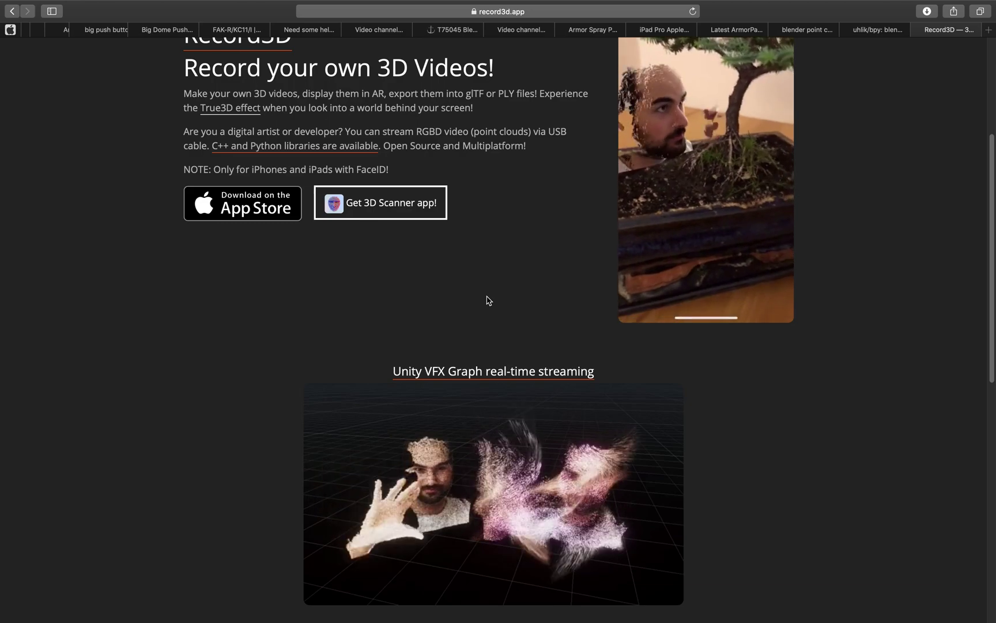
pyautogui.scroll(1, 487, 300)
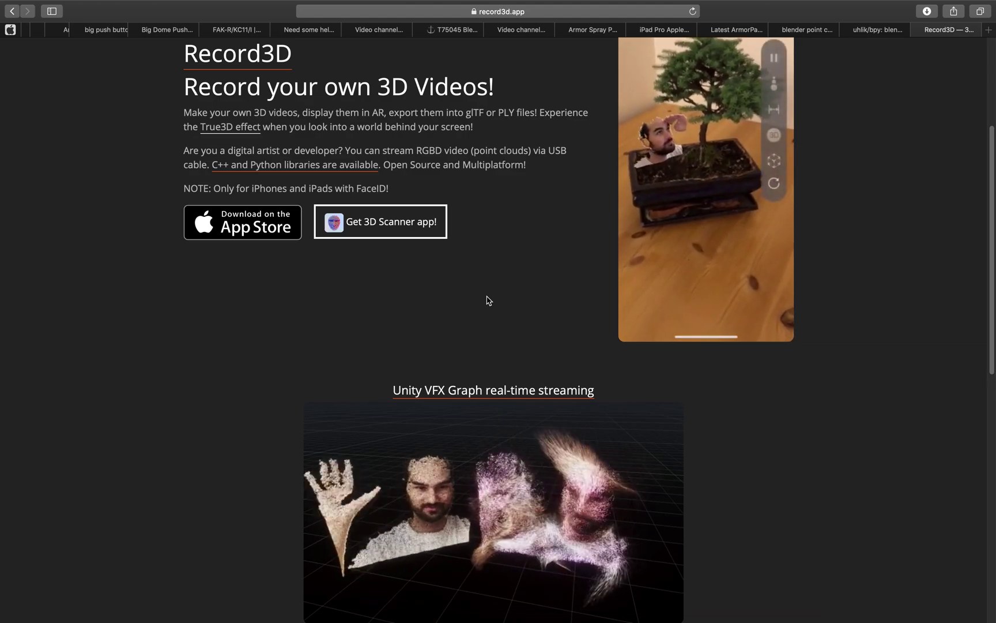
pyautogui.scroll(-9, 496, 287)
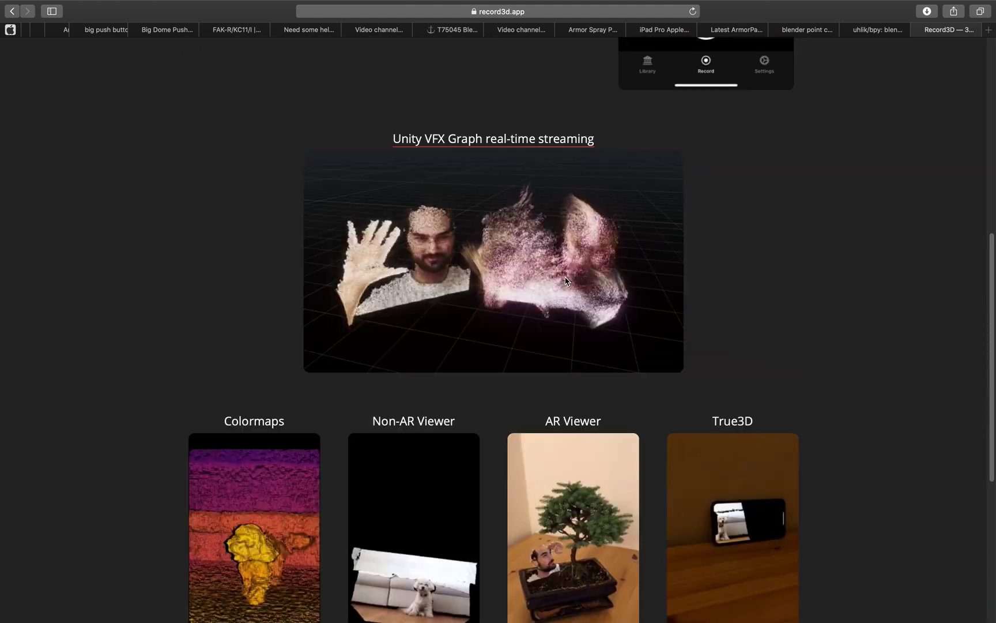
pyautogui.scroll(-8, 629, 303)
pyautogui.scroll(13, 629, 299)
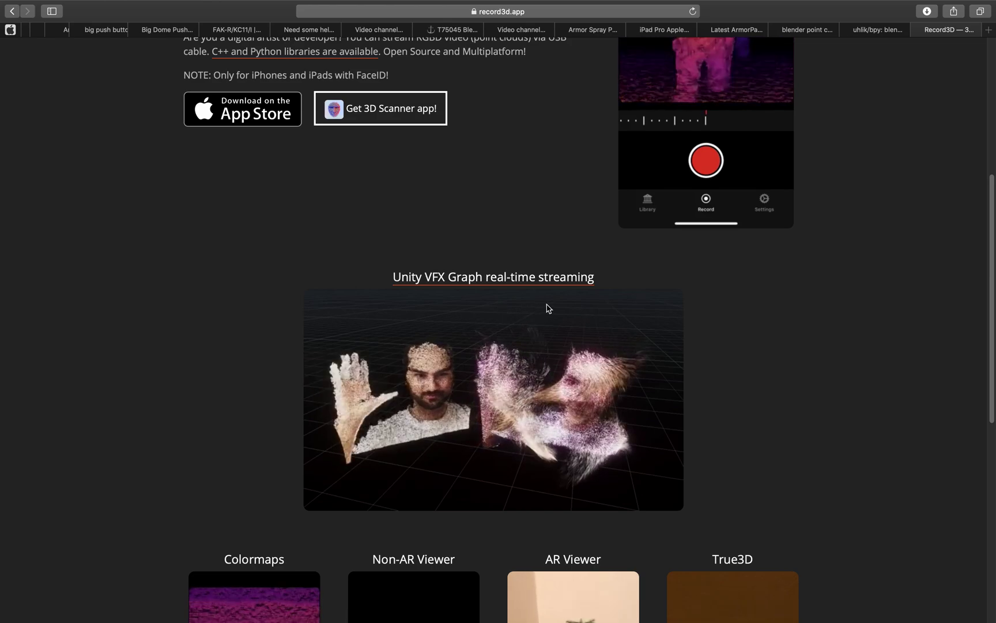
pyautogui.scroll(8, 536, 307)
pyautogui.scroll(-3, 534, 307)
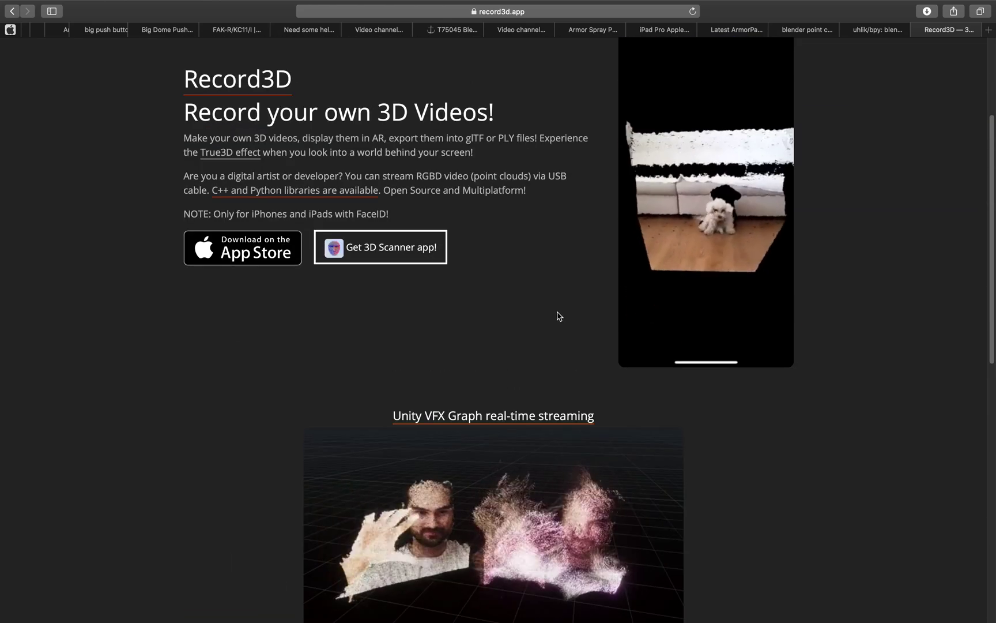
pyautogui.scroll(-9, 558, 317)
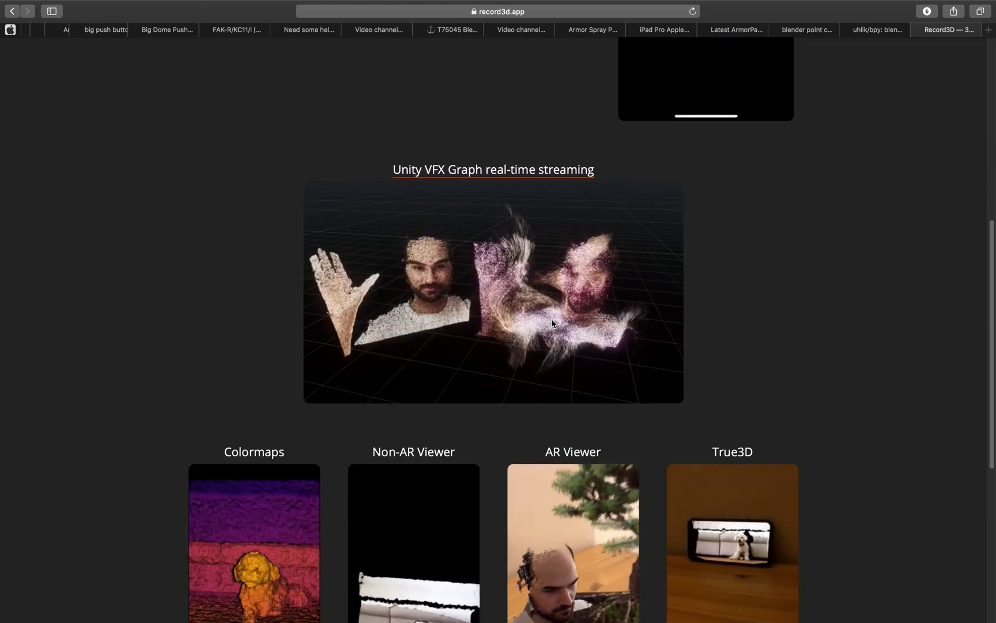
pyautogui.scroll(-1, 552, 324)
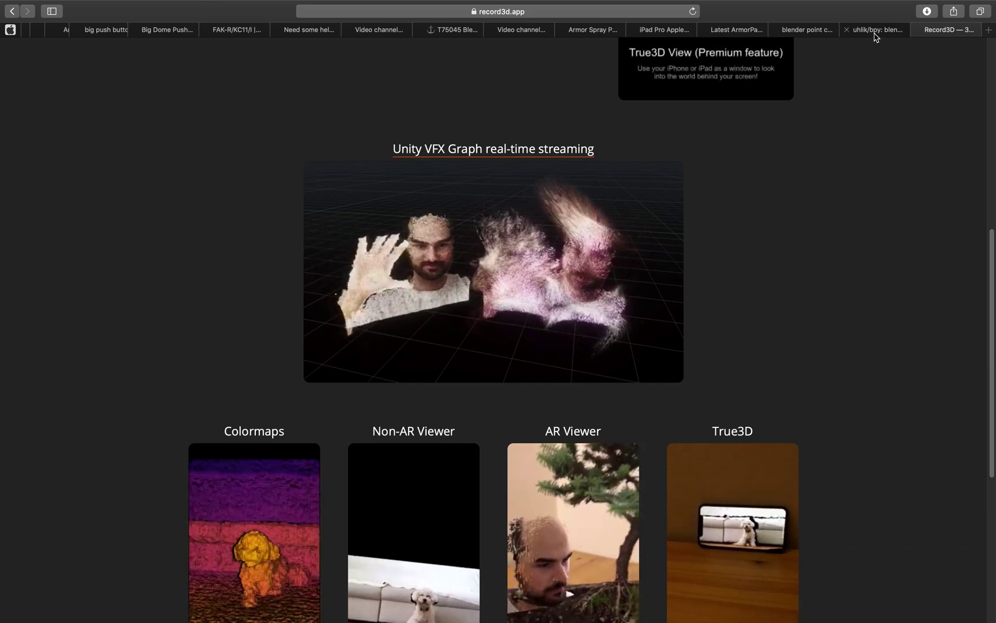
pyautogui.click(875, 30)
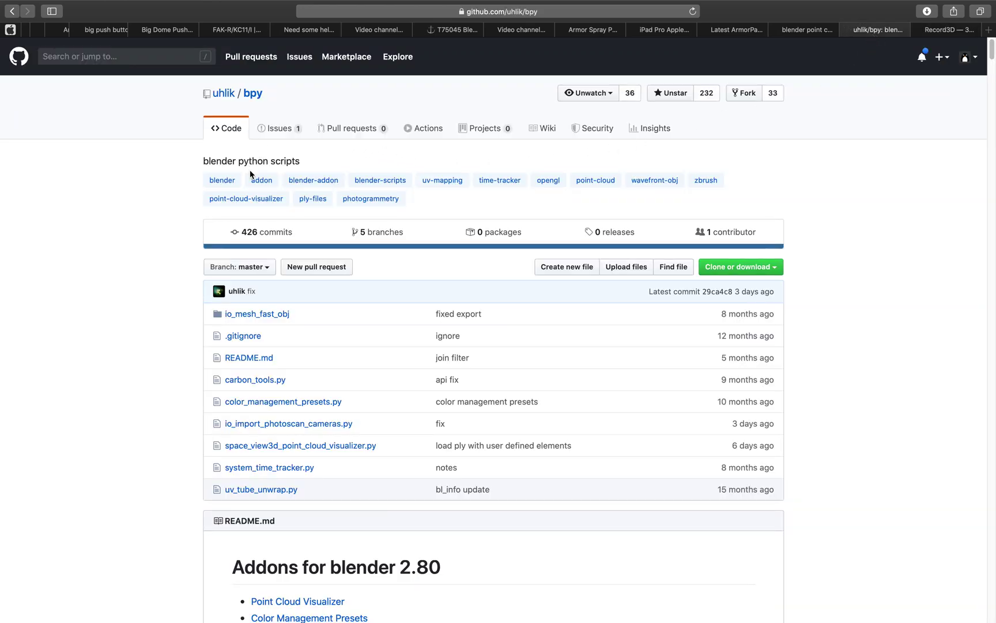
# Step: Scroll the bpy README down and back up, then switch to the Finder Downloads desktop
pyautogui.scroll(-12, 257, 231)
pyautogui.scroll(12, 270, 239)
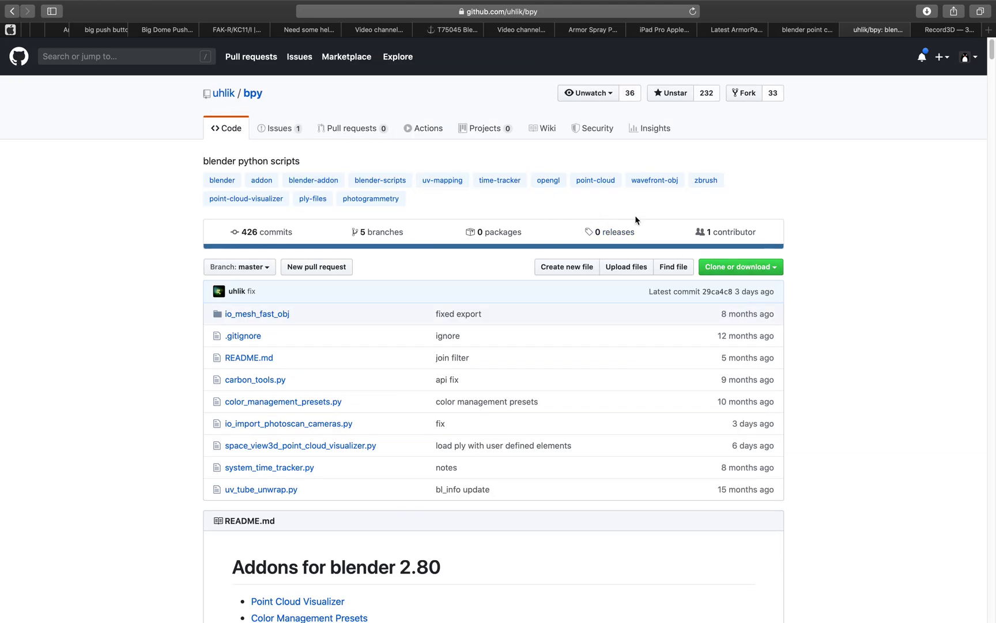
pyautogui.press('super+Tab')
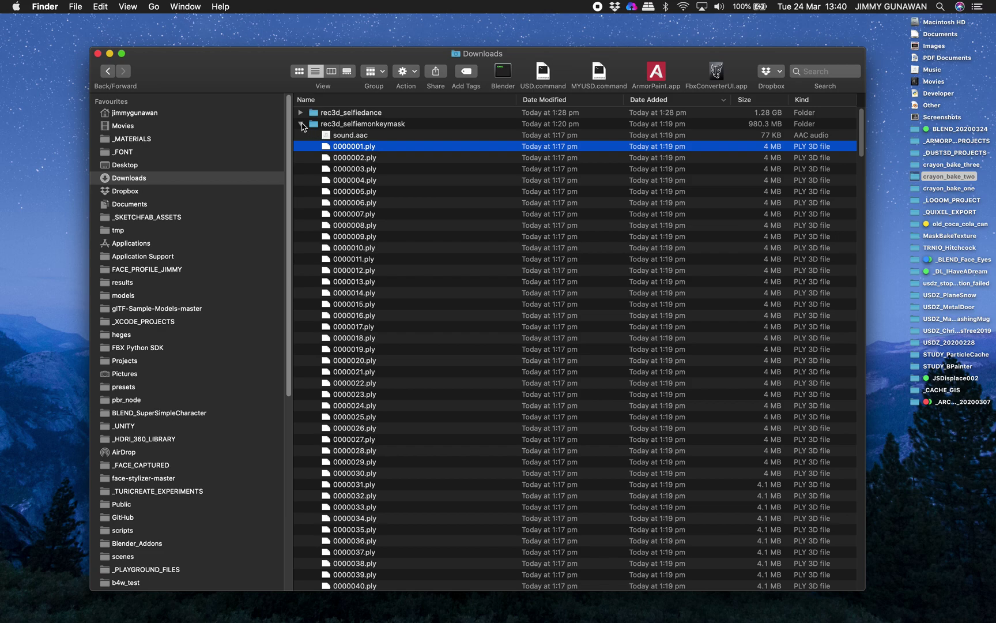
# Step: Expand bpy-master in Downloads, select space_view3d_point_cloud_visualizer.py, and return to Blender
pyautogui.click(301, 124)
pyautogui.click(301, 136)
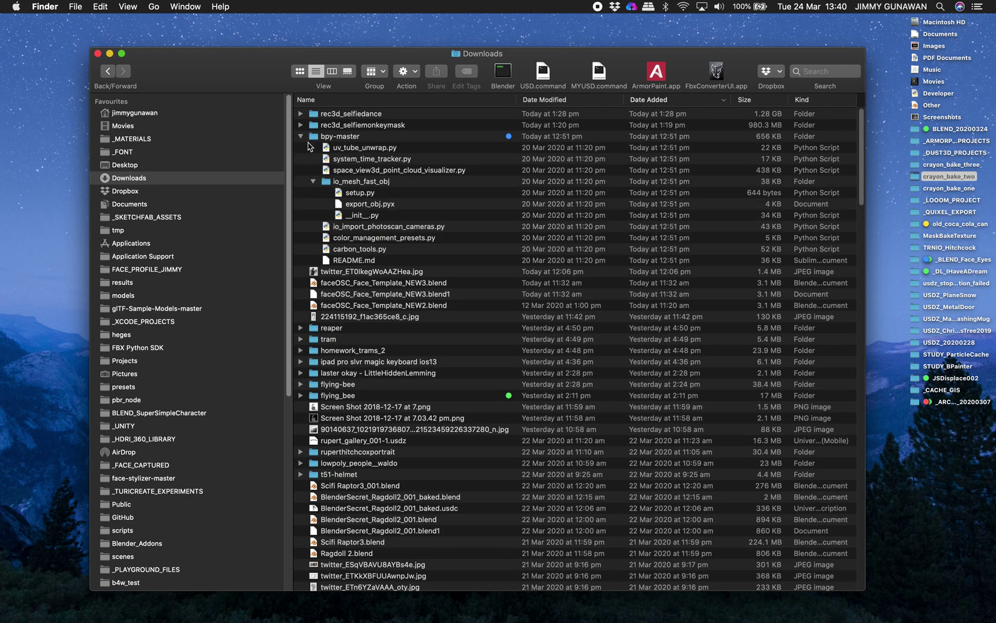
pyautogui.click(313, 180)
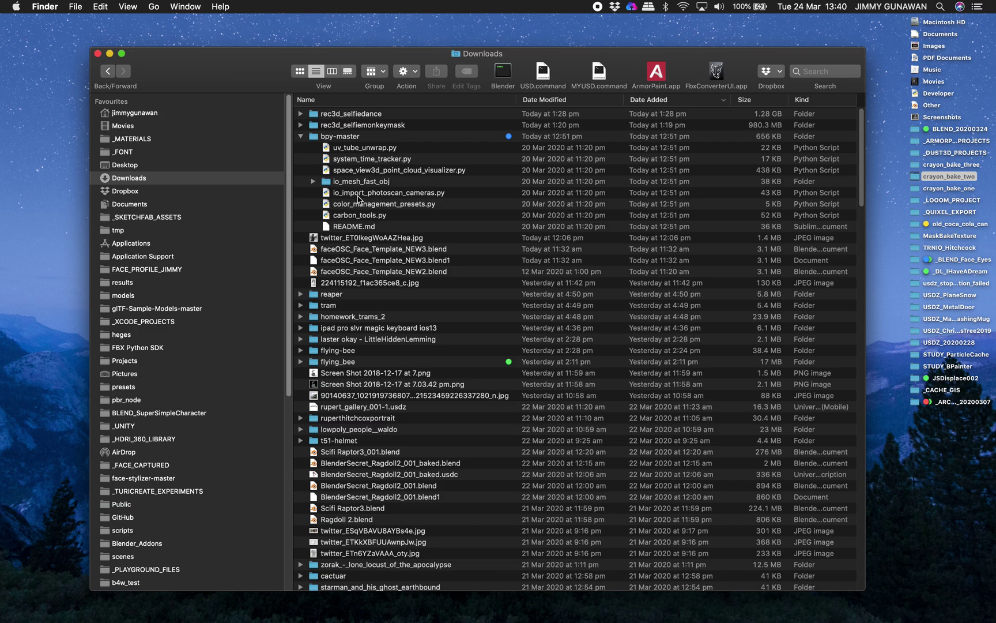
pyautogui.click(404, 171)
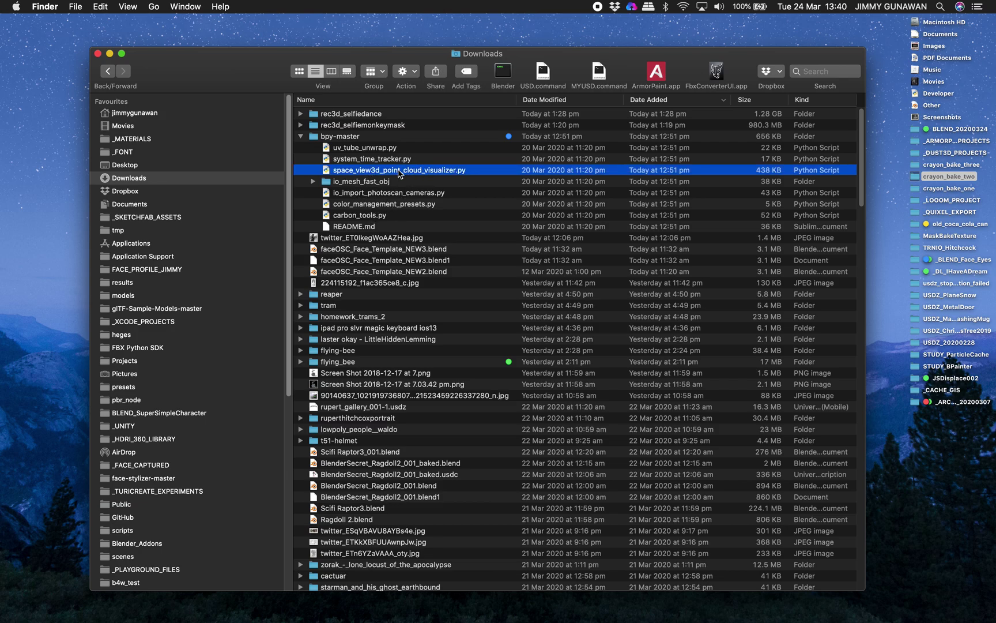
pyautogui.hotkey('ctrl', 'Right')
pyautogui.hotkey('ctrl', 'Right')
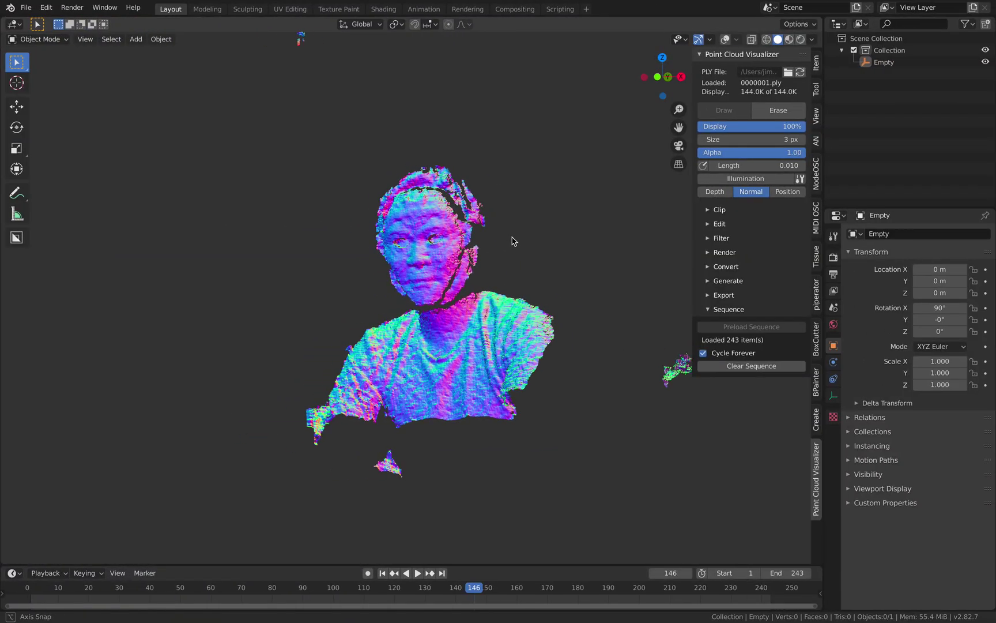
# Step: Play the sequence, cycle Depth, Normal and Position illumination, return to RGB colours, and pause at frame 226
pyautogui.keyDown('shift'); pyautogui.moveTo(513, 241); pyautogui.dragTo(747, 90, button='middle'); pyautogui.keyUp('shift')
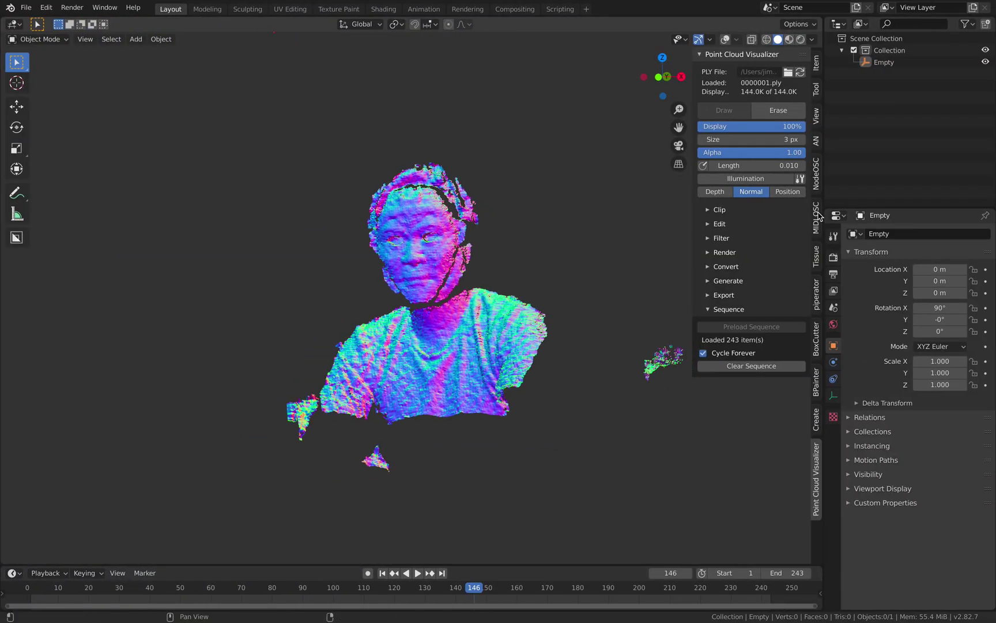
pyautogui.press('space')
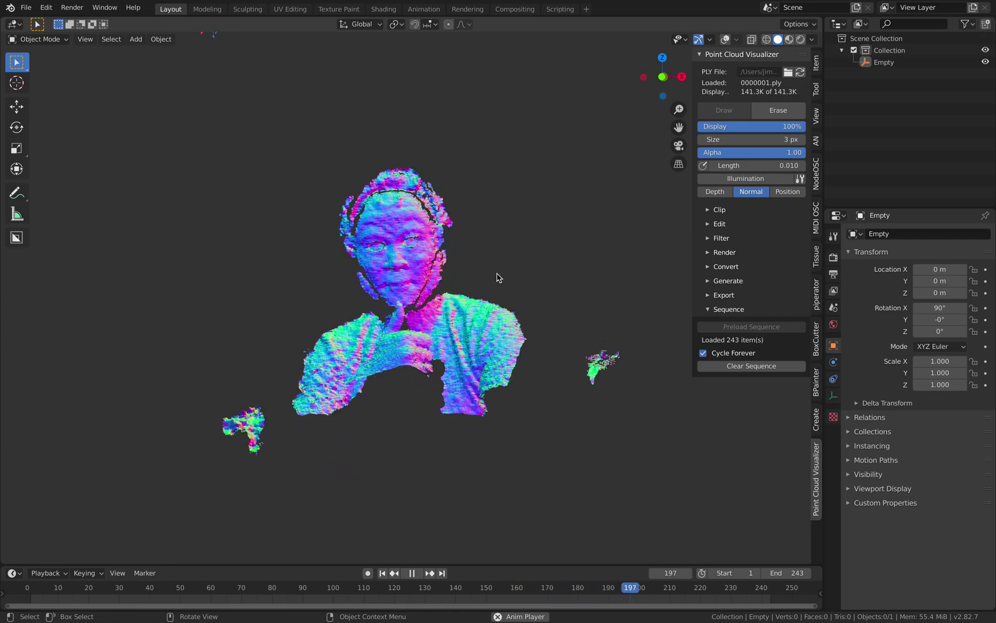
pyautogui.click(716, 192)
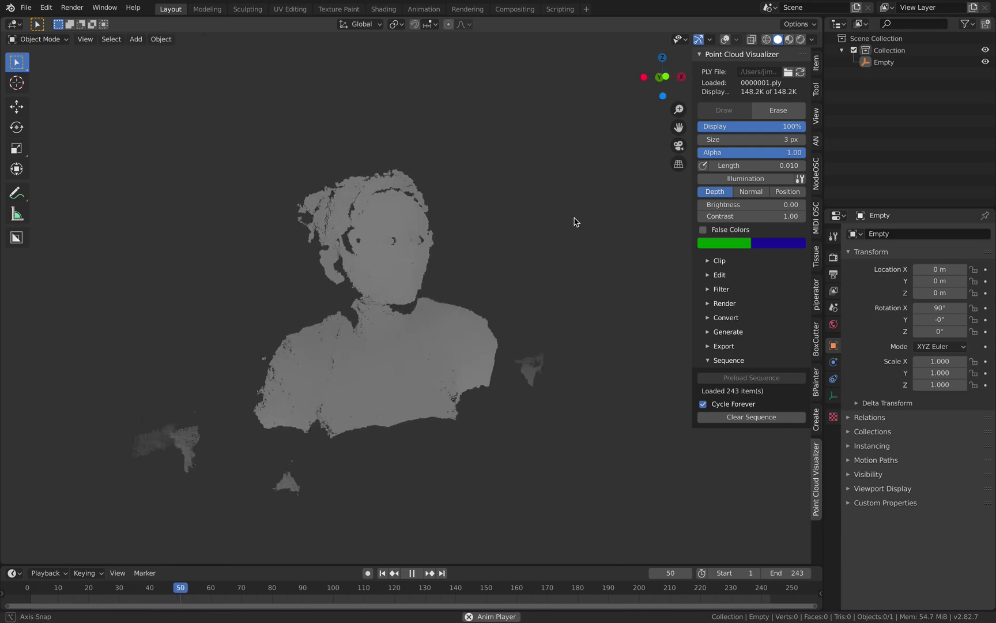
pyautogui.click(761, 194)
pyautogui.click(778, 192)
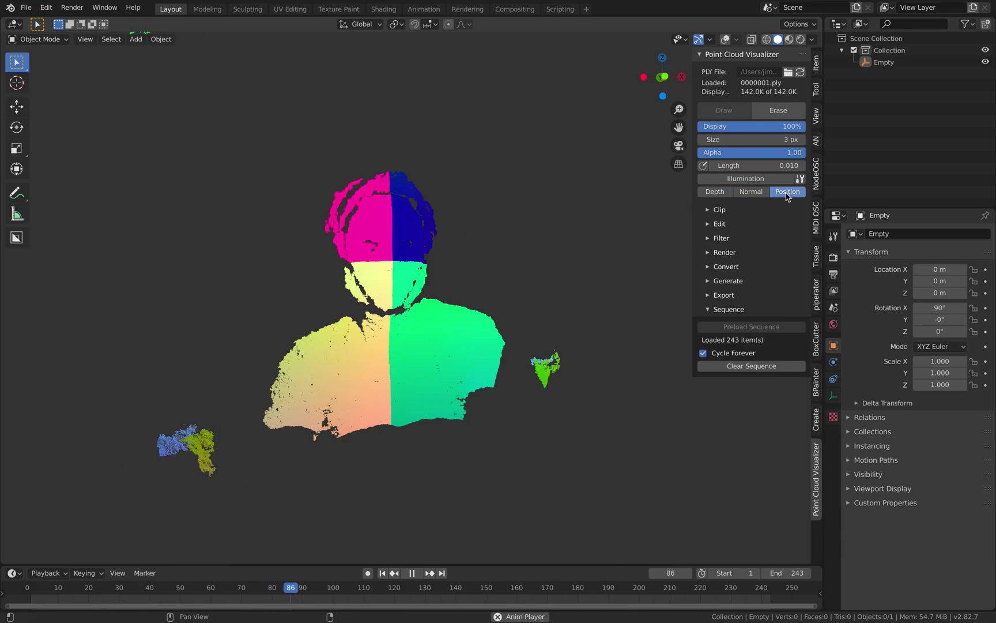
pyautogui.click(755, 192)
pyautogui.click(752, 193)
pyautogui.moveTo(571, 249); pyautogui.dragTo(541, 261, button='middle')
pyautogui.press('space')
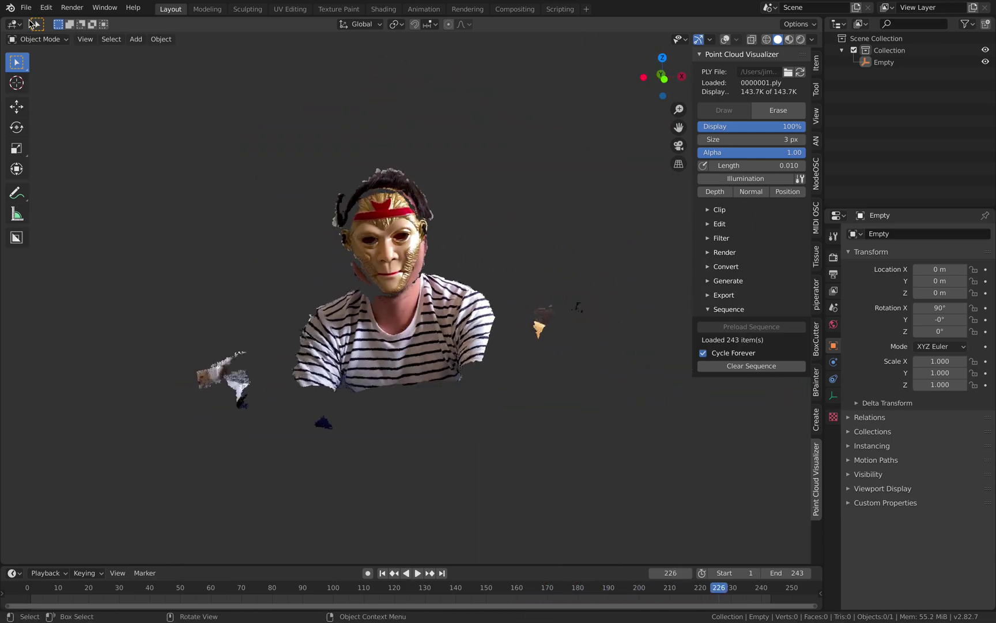
# Step: Open recent pointcloud_monkey_002.blend without saving, and Draw its 193.6K-point cloud
pyautogui.click(26, 8)
pyautogui.moveTo(127, 45)
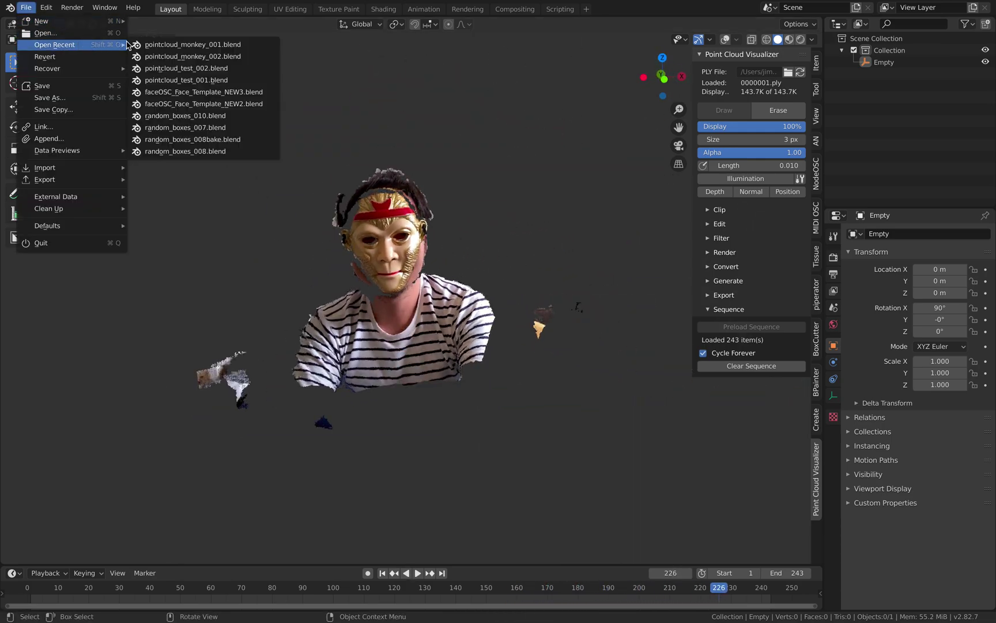
pyautogui.click(169, 57)
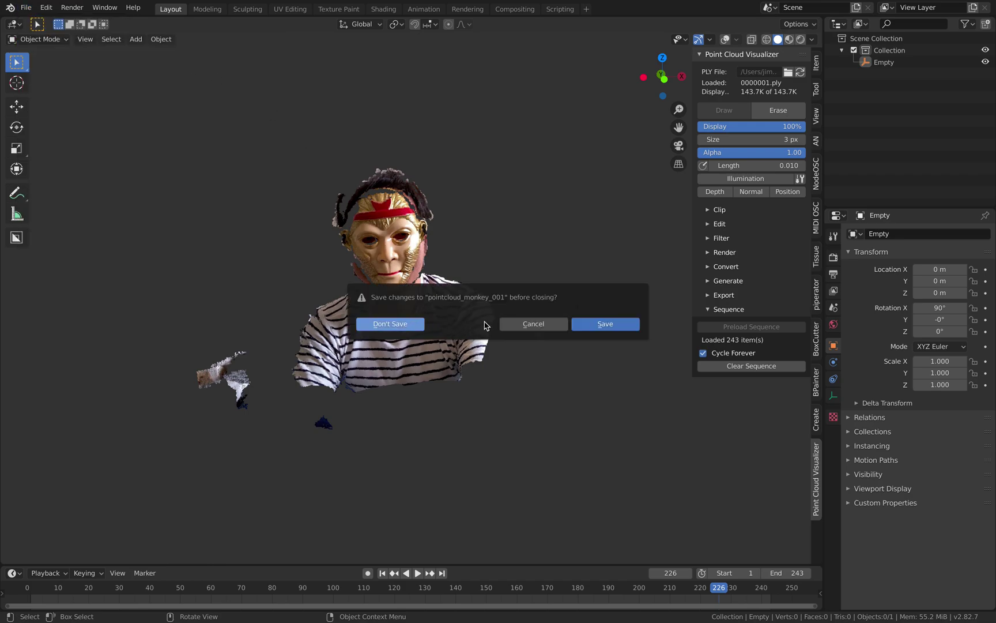
pyautogui.press('Return')
pyautogui.click(619, 117)
pyautogui.moveTo(357, 271)
pyautogui.mouseDown(button='middle')
pyautogui.moveTo(345, 253)
pyautogui.moveTo(373, 245)
pyautogui.moveTo(379, 255)
pyautogui.mouseUp(button='middle')
# Step: Preload the 231-frame dancer sequence and play it back
pyautogui.press('space')
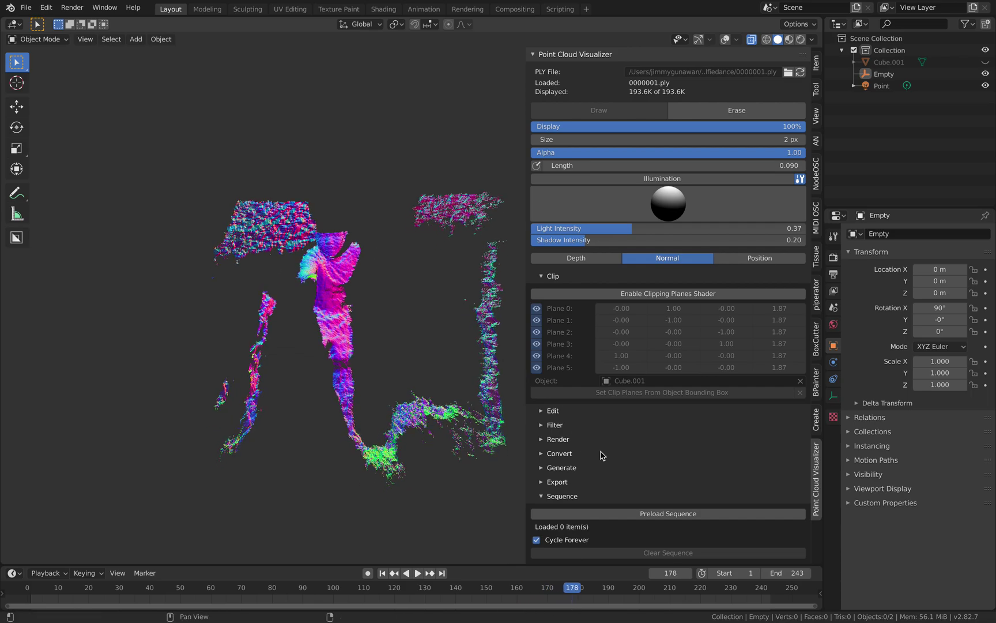
pyautogui.click(635, 519)
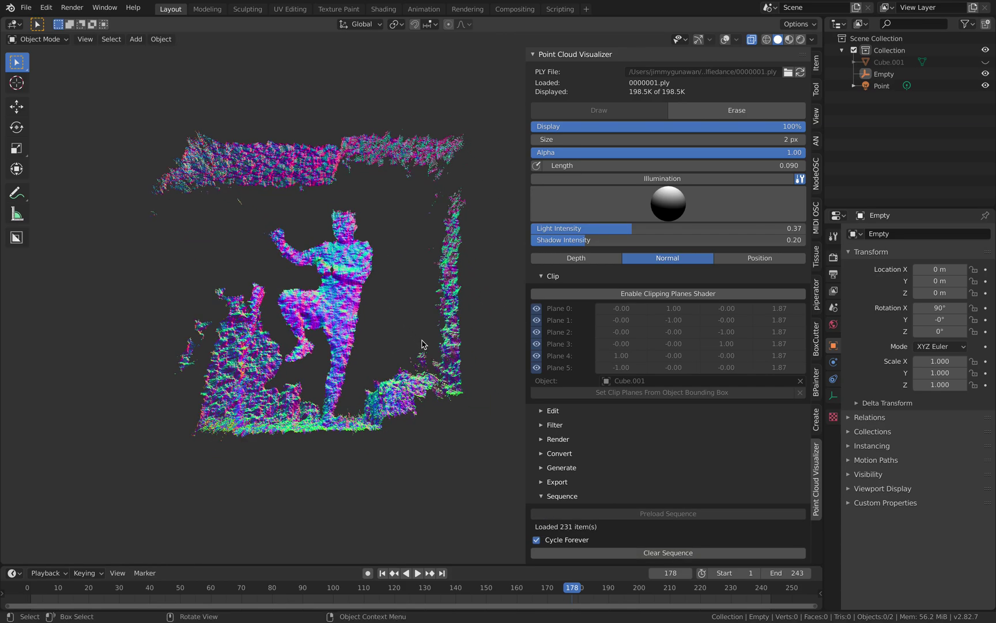
pyautogui.press('space')
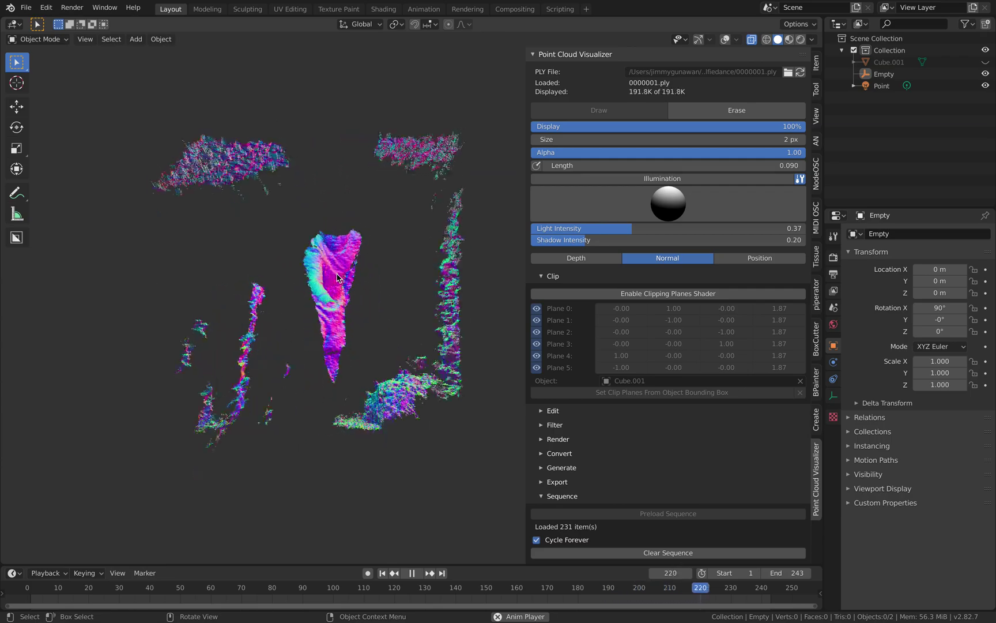
# Step: Jump to frame 142, zoom in, reverse-play to frame 111, then start File > New
pyautogui.click(412, 573)
pyautogui.click(462, 588)
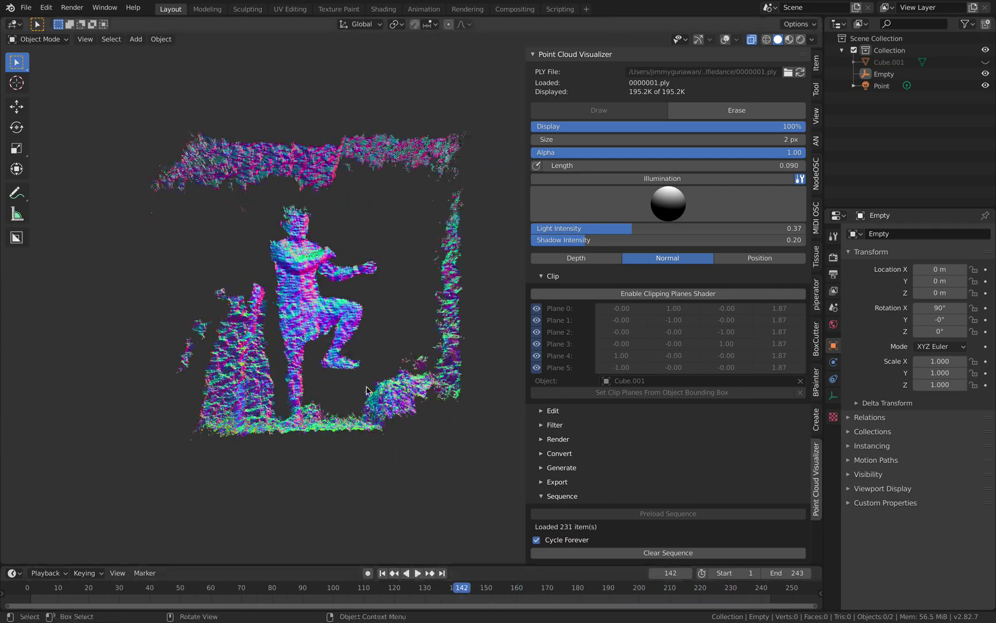
pyautogui.scroll(2, 303, 299)
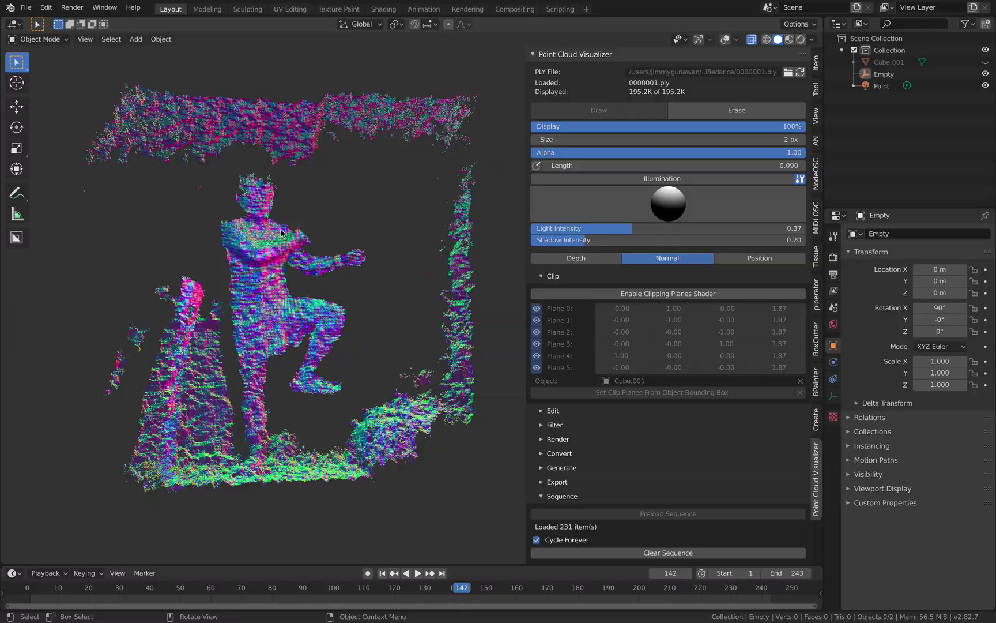
pyautogui.click(406, 573)
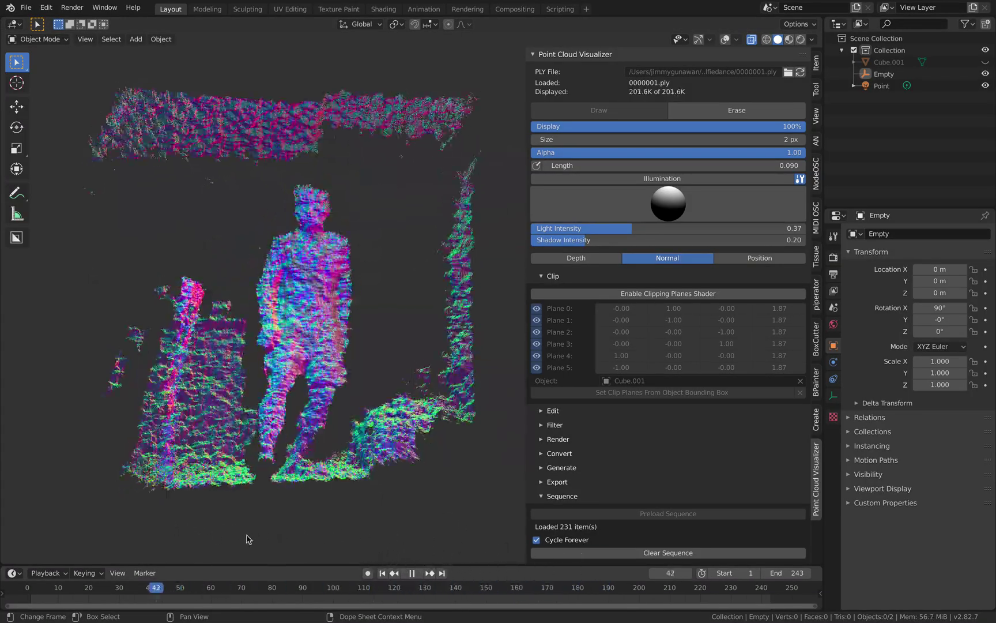
pyautogui.press('space')
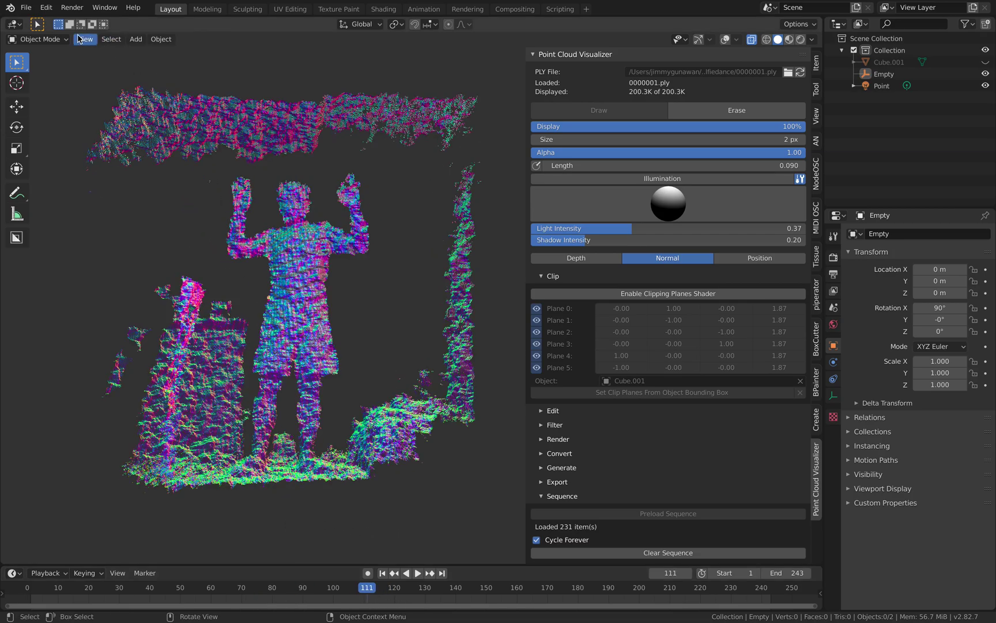
pyautogui.click(27, 8)
# Step: Create a new General scene without saving and delete its default cube, camera and light
pyautogui.moveTo(37, 22)
pyautogui.click(151, 21)
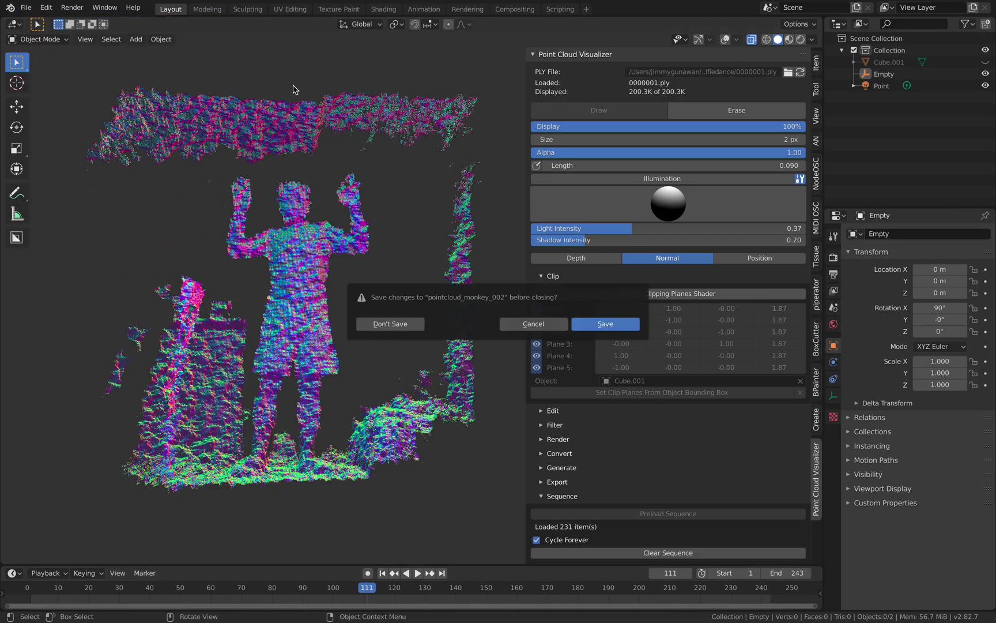
pyautogui.click(418, 324)
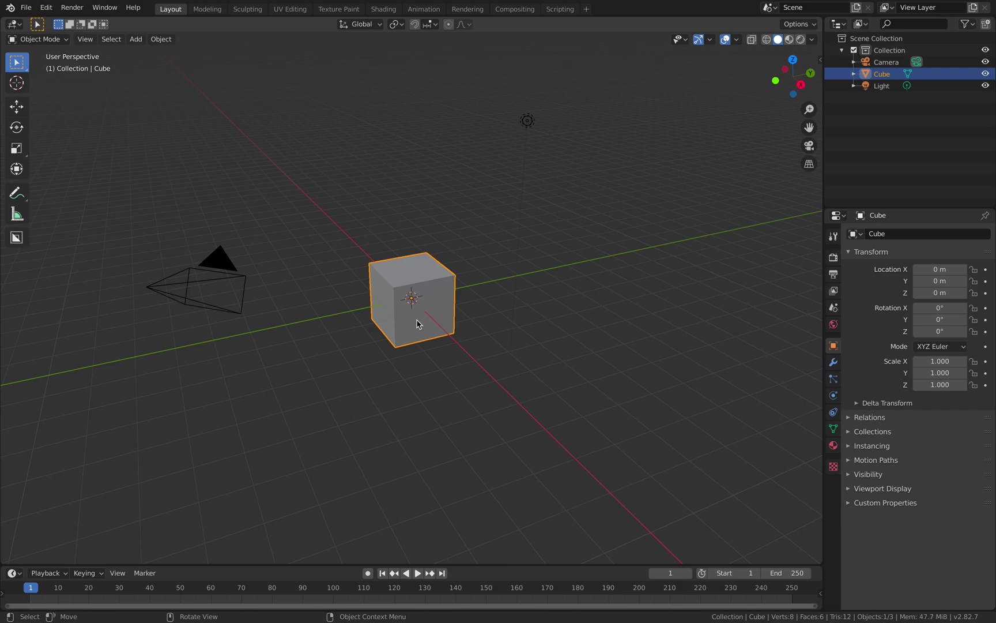
pyautogui.press('a')
pyautogui.press('Delete')
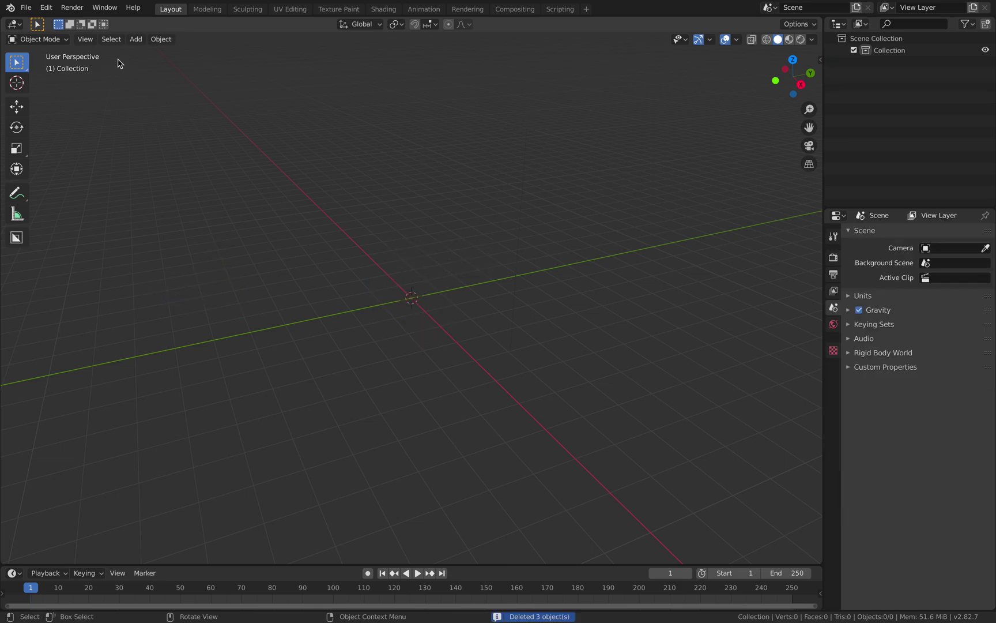
# Step: In Preferences > Add-ons, find and expand the enabled Point Cloud Visualizer 0.9.30 add-on
pyautogui.click(52, 10)
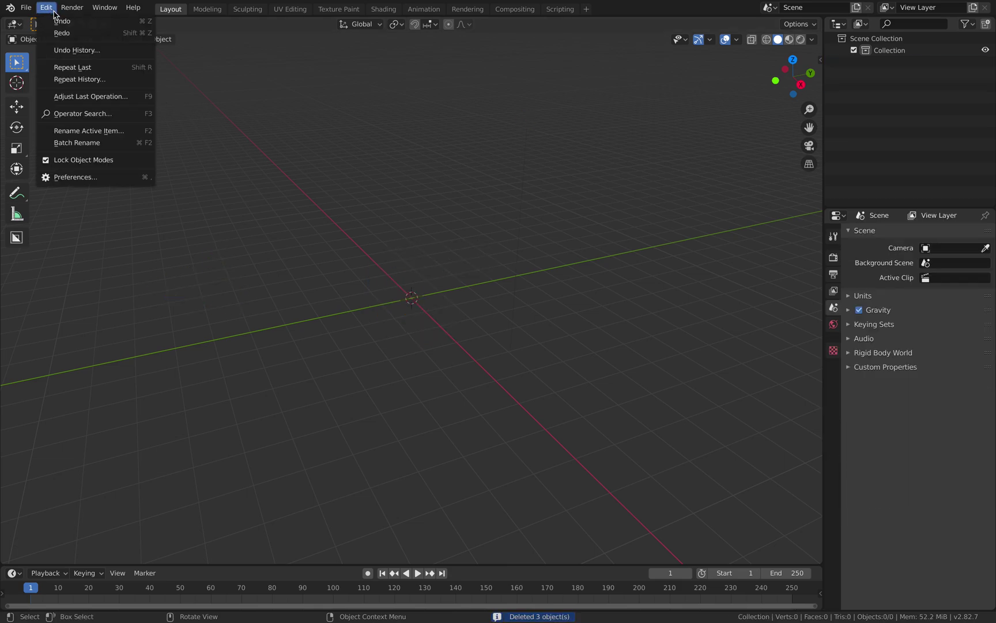
pyautogui.click(115, 176)
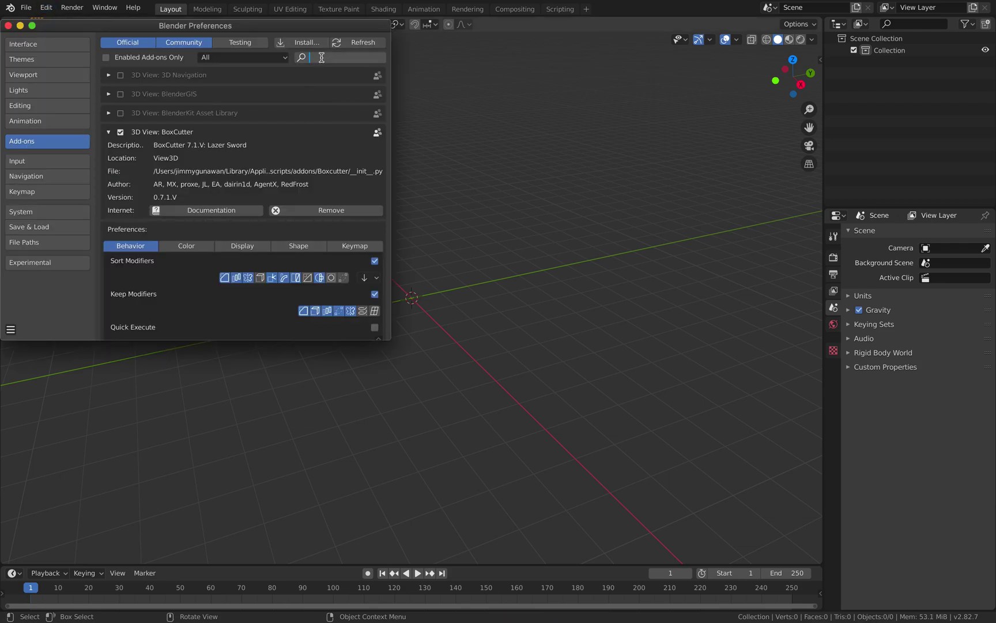
pyautogui.write('oi')
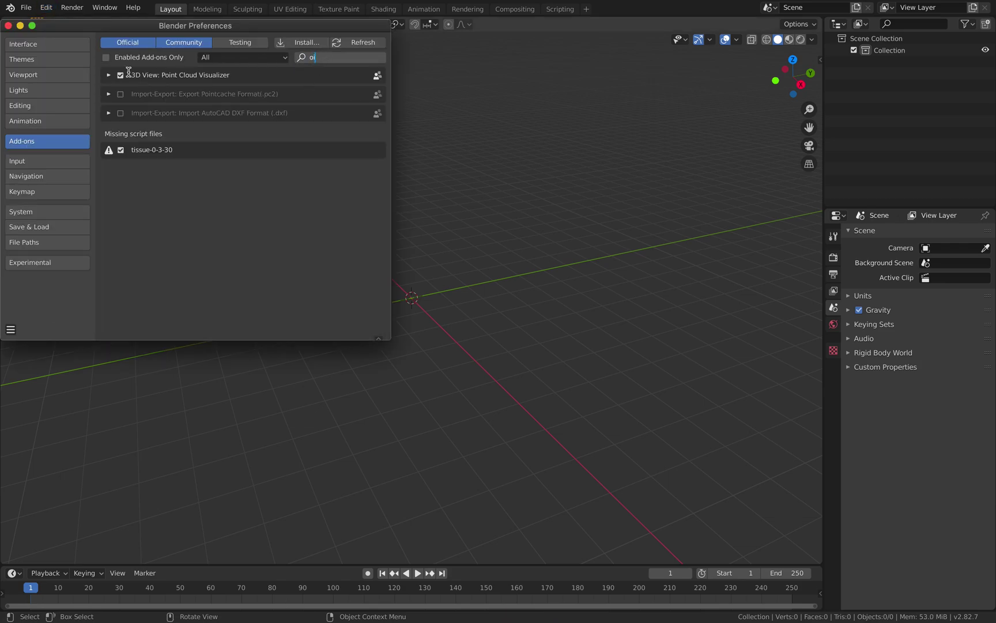
pyautogui.click(109, 75)
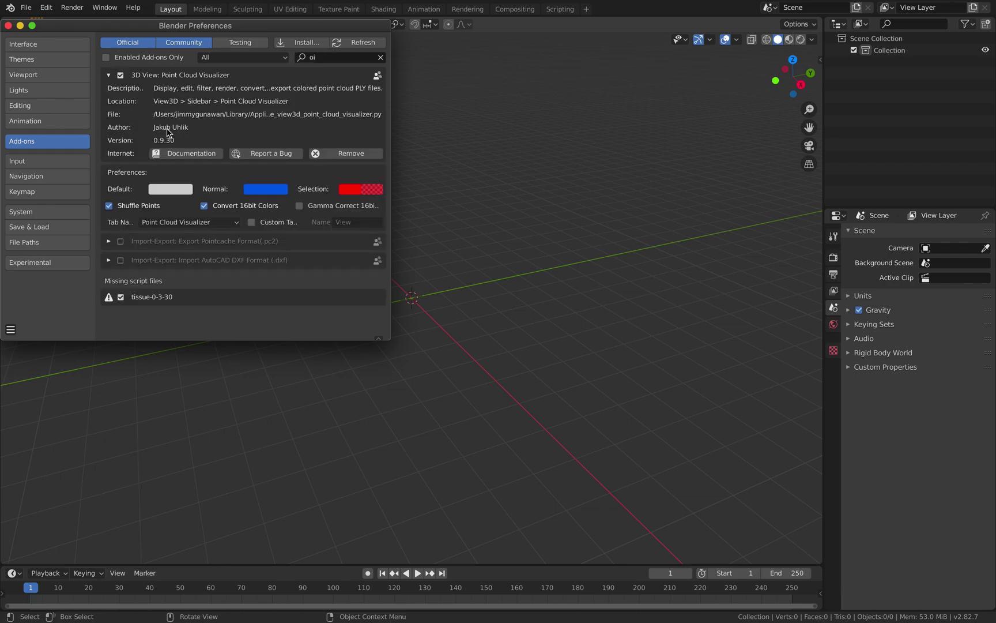
# Step: Close Preferences, show the Point Cloud Visualizer sidebar panel, and add a Plain Axes empty
pyautogui.click(9, 26)
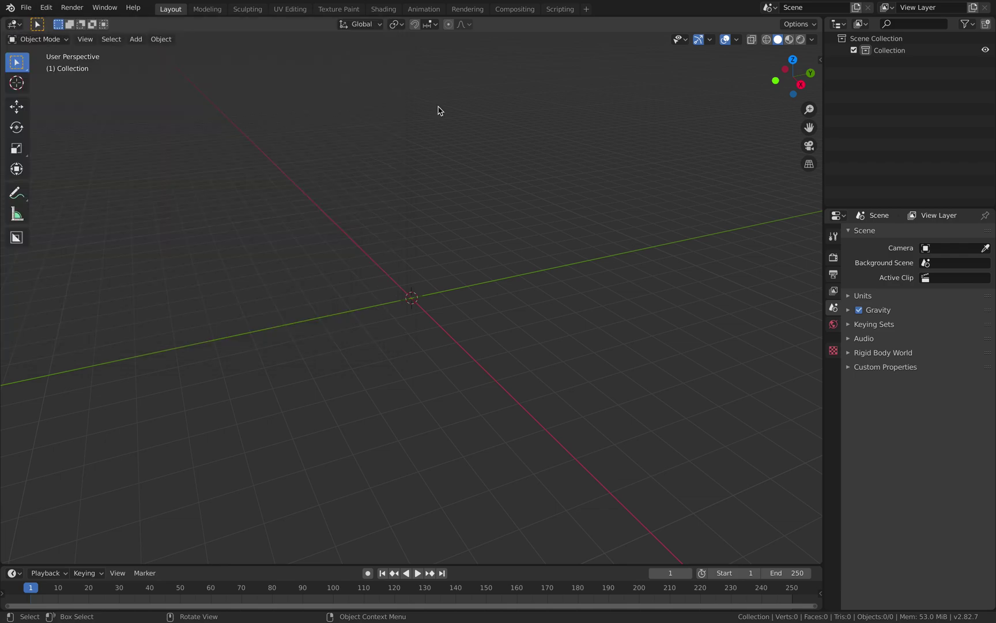
pyautogui.click(823, 61)
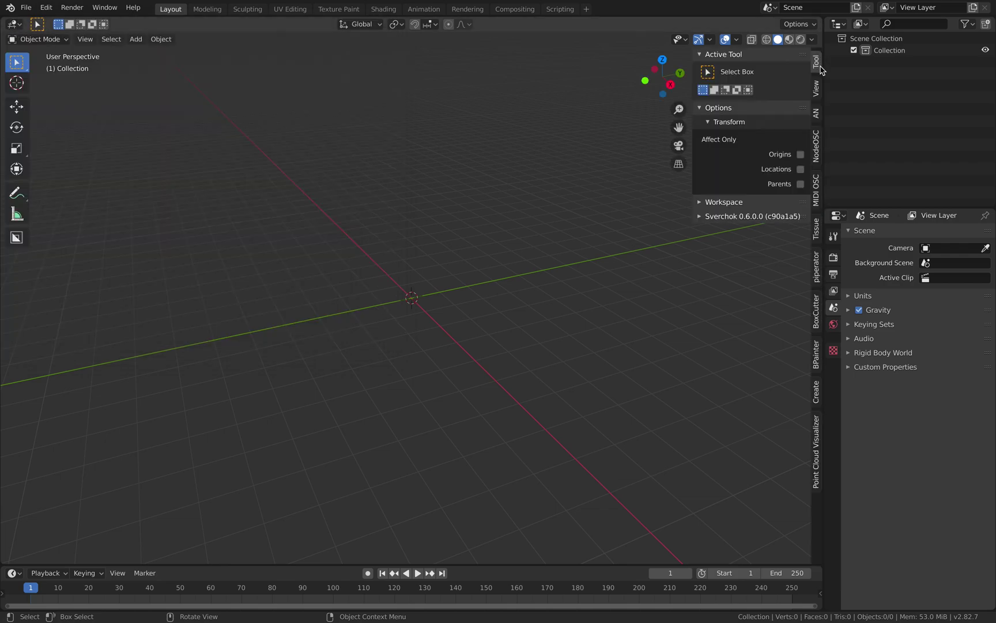
pyautogui.click(817, 433)
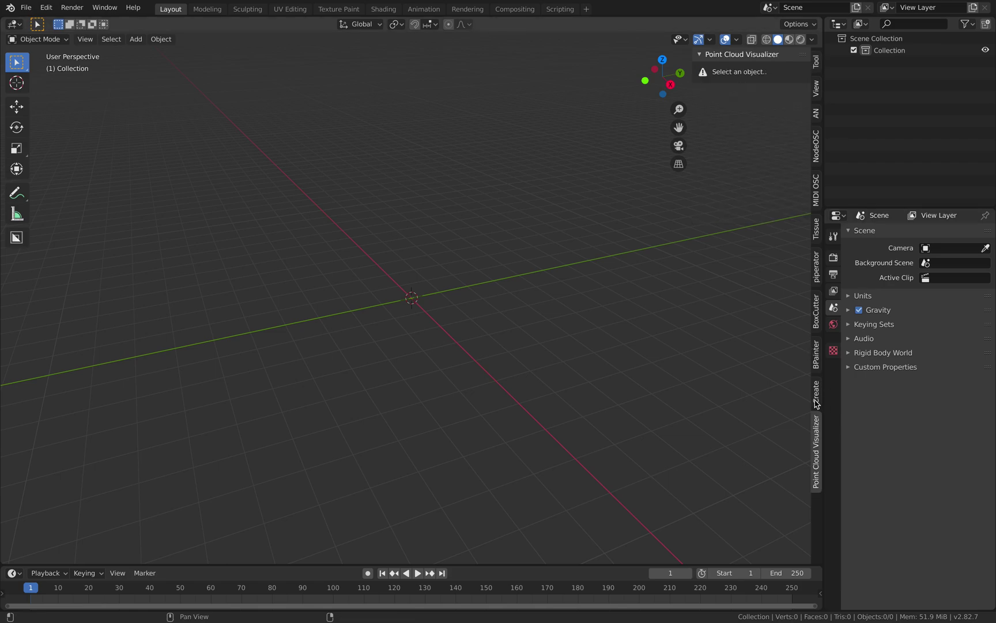
pyautogui.moveTo(803, 424); pyautogui.dragTo(563, 352, button='middle')
pyautogui.hotkey('shift', 'a')
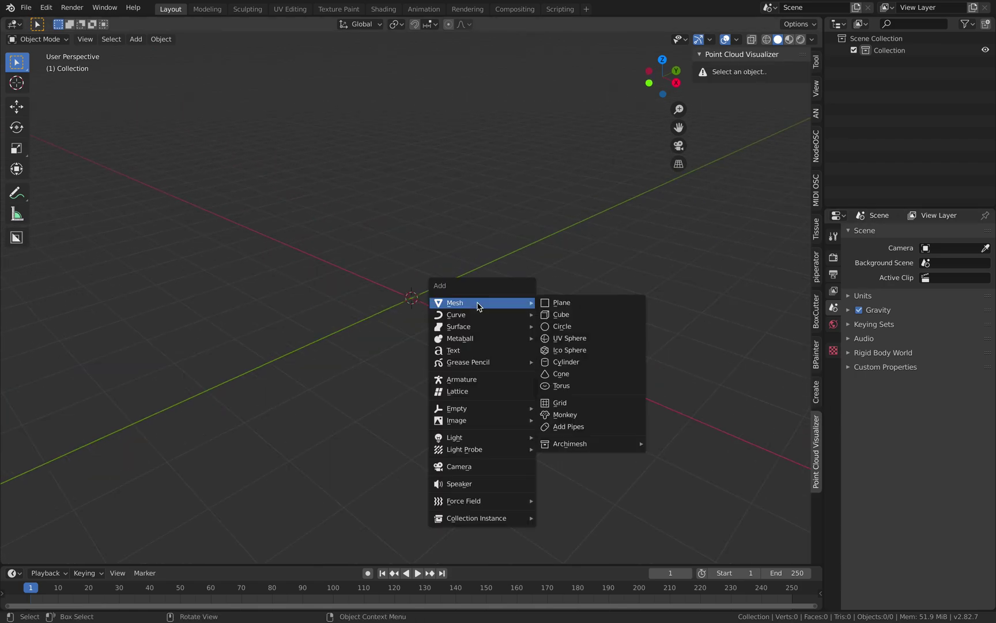
pyautogui.moveTo(493, 411)
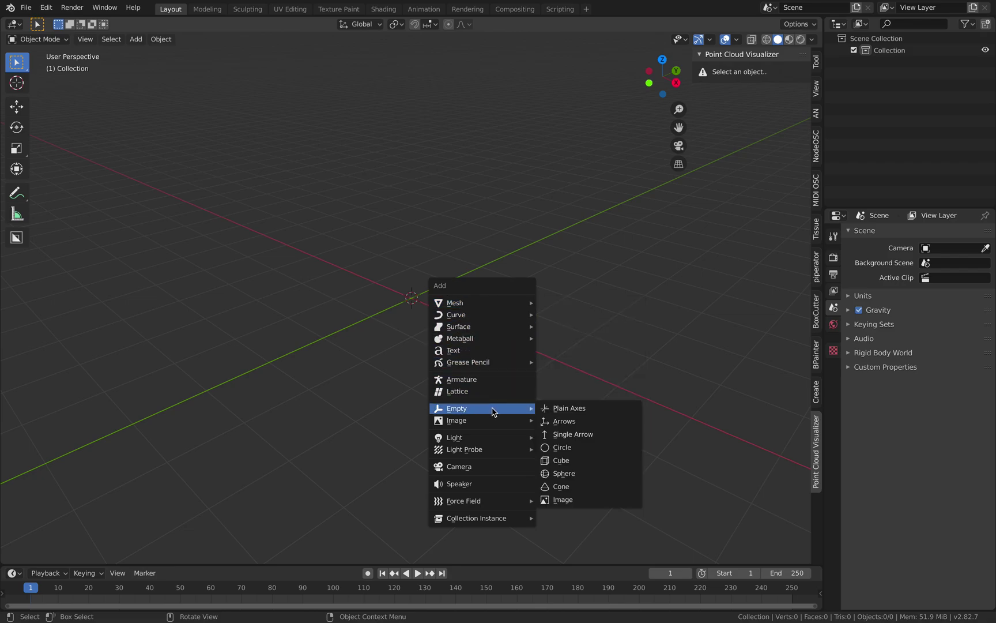
pyautogui.click(560, 411)
pyautogui.moveTo(427, 268); pyautogui.dragTo(393, 256, button='middle')
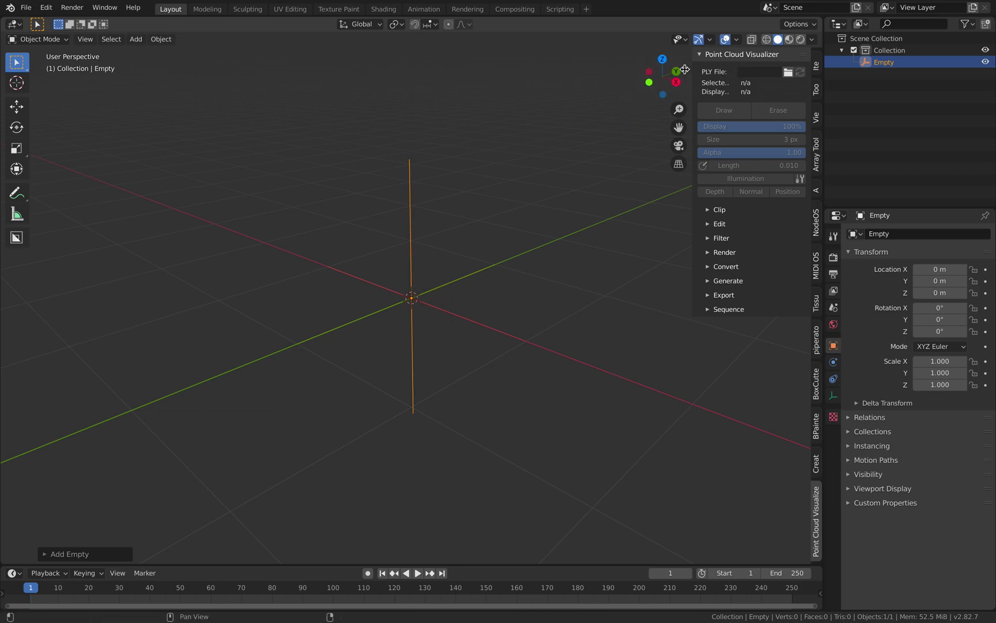
pyautogui.moveTo(685, 69); pyautogui.dragTo(610, 70)
# Step: Browse into rec3d_selfiemonkeymask and load 0000001.ply, giving 142.5K points
pyautogui.click(788, 72)
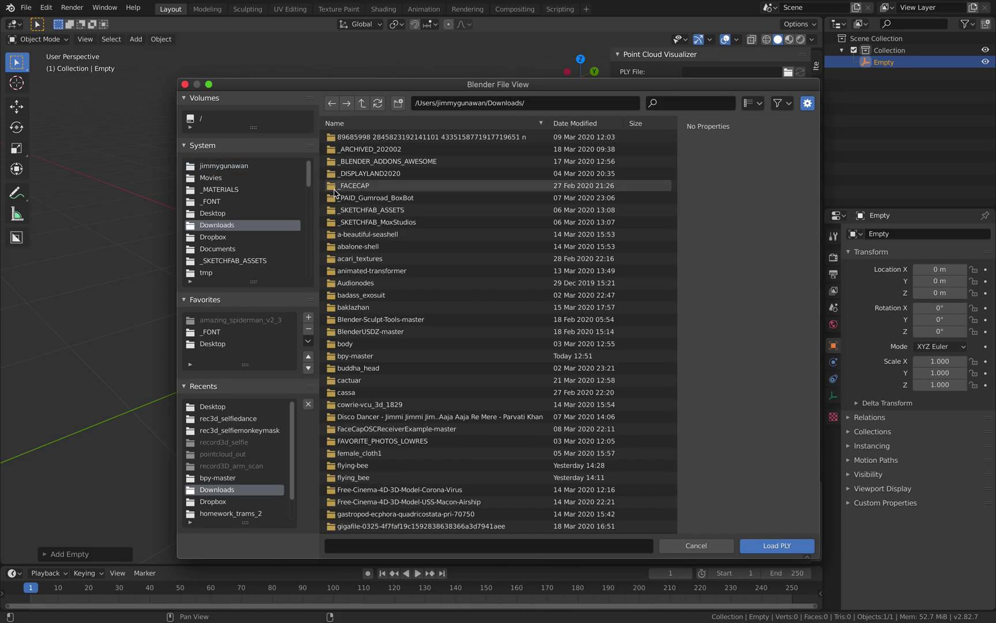
pyautogui.click(580, 123)
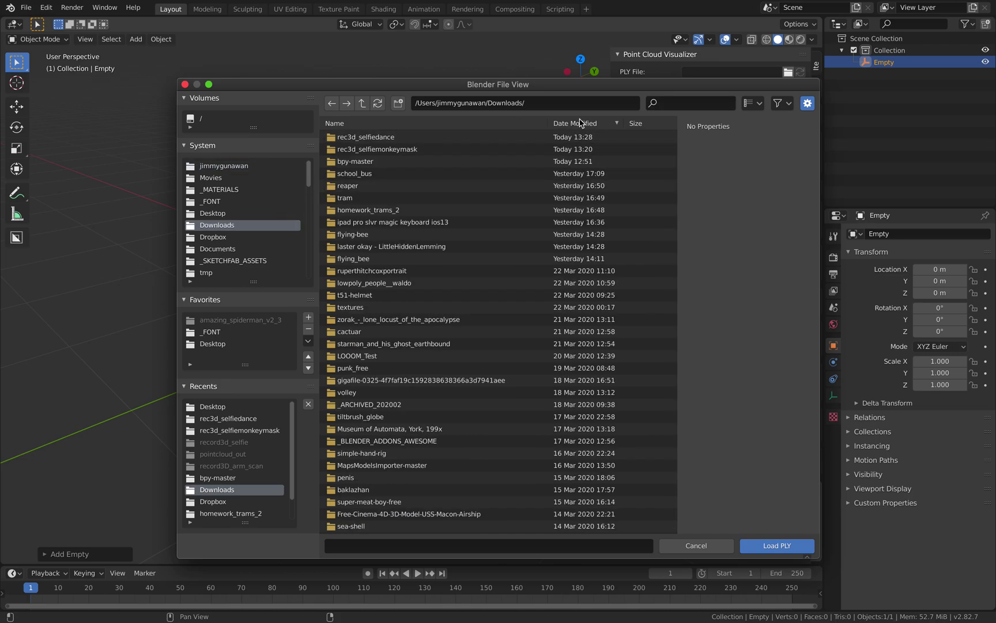
pyautogui.click(460, 151)
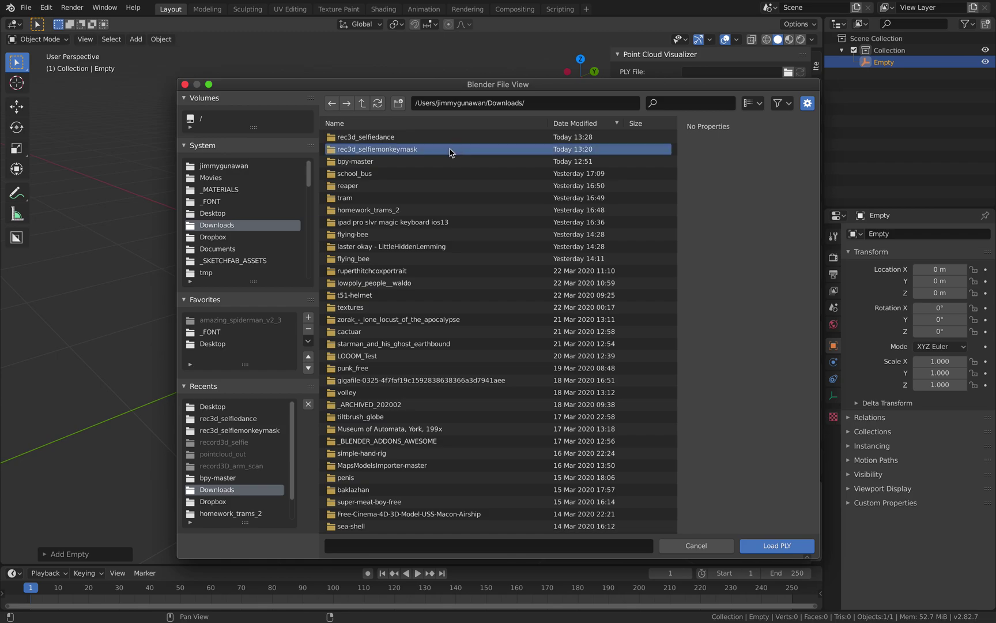
pyautogui.doubleClick(450, 151)
pyautogui.click(363, 136)
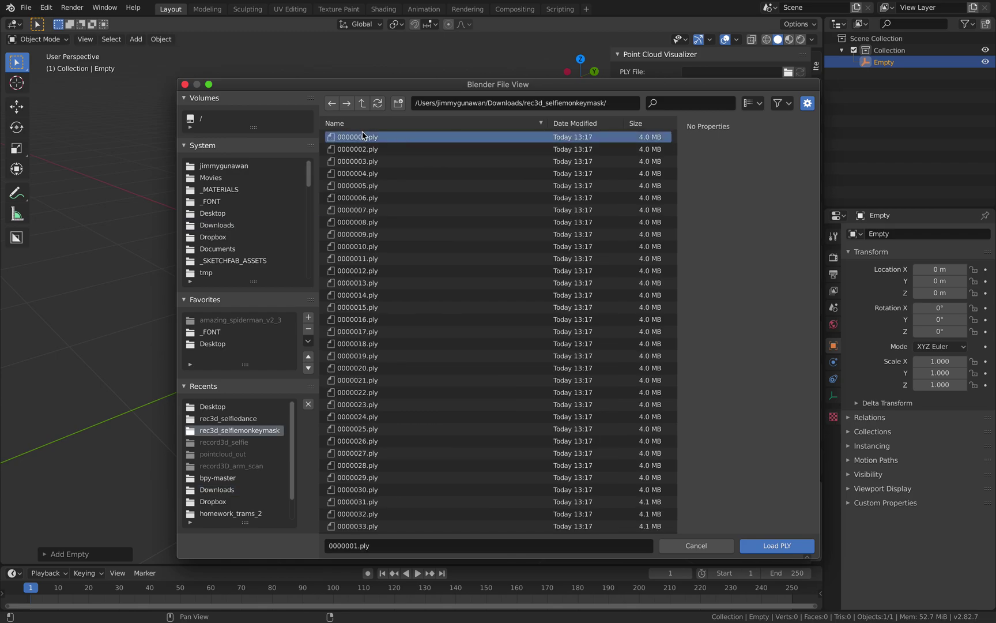
pyautogui.moveTo(673, 139); pyautogui.dragTo(702, 171)
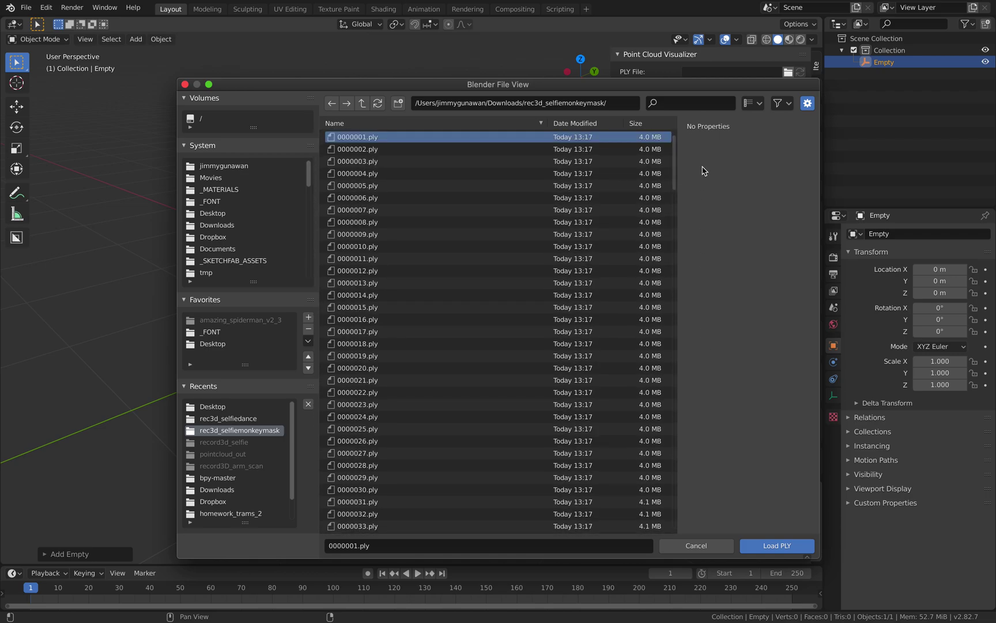
pyautogui.click(787, 545)
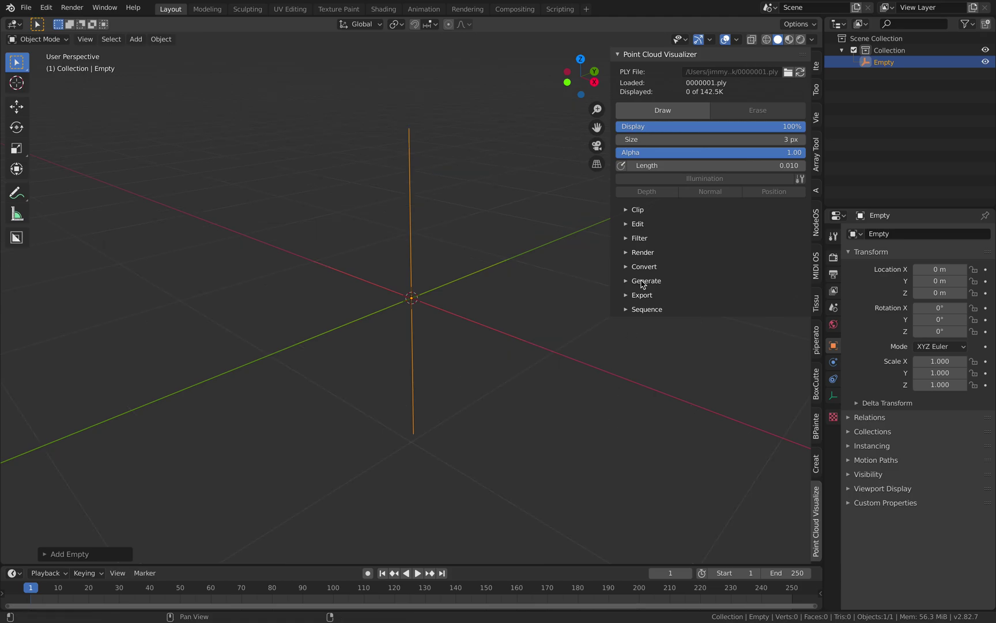
# Step: Display the loaded point cloud and rotate the Empty 90° about X to stand it upright
pyautogui.click(664, 116)
pyautogui.moveTo(456, 285)
pyautogui.mouseDown(button='middle')
pyautogui.moveTo(460, 307)
pyautogui.moveTo(418, 249)
pyautogui.moveTo(418, 376)
pyautogui.moveTo(413, 273)
pyautogui.moveTo(449, 304)
pyautogui.moveTo(369, 305)
pyautogui.mouseUp(button='middle')
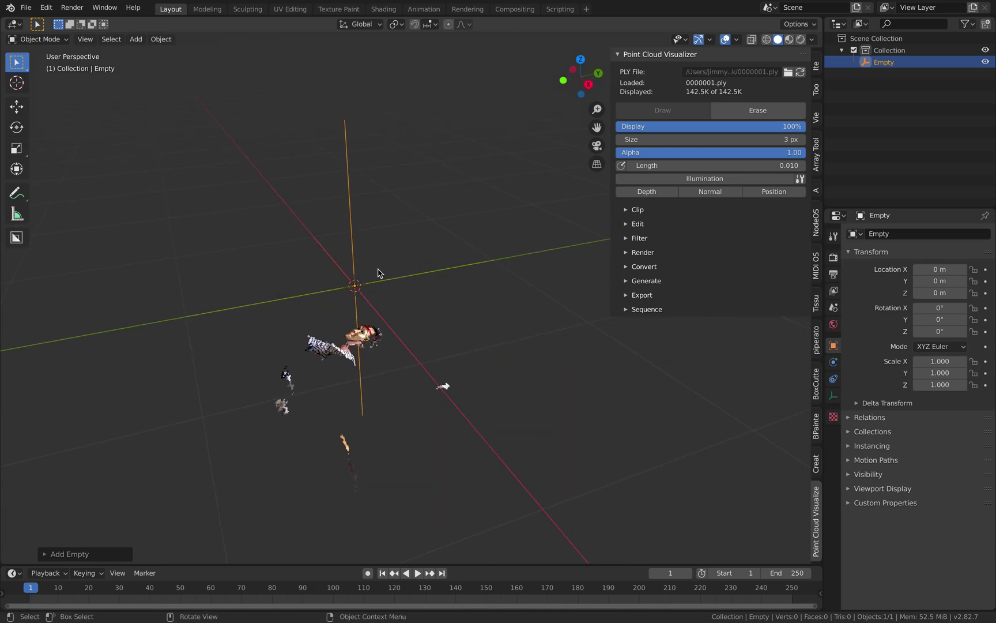
pyautogui.press('r')
pyautogui.write('x')
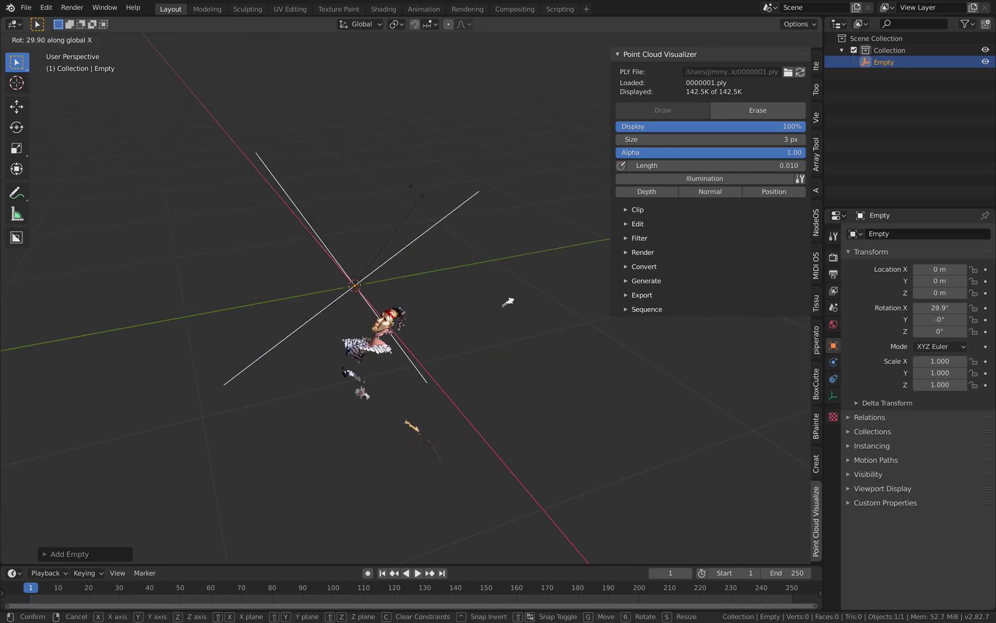
pyautogui.write('90')
pyautogui.press('Return')
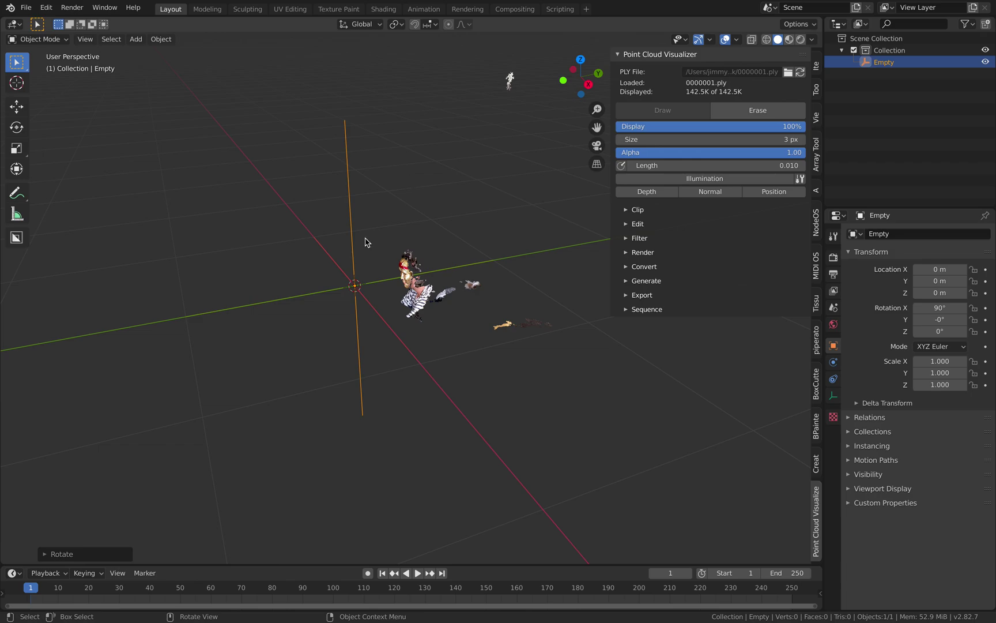
# Step: Orbit to a front view of the figure, set point size to 3 px, and hide the tool strip
pyautogui.moveTo(365, 242); pyautogui.dragTo(603, 151, button='middle')
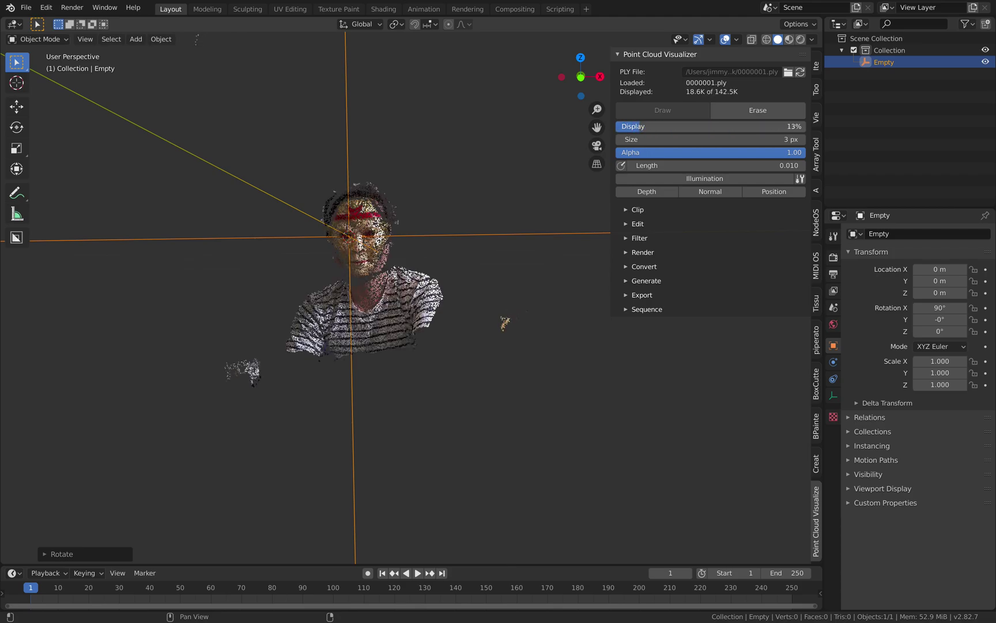
pyautogui.moveTo(603, 151); pyautogui.dragTo(583, 196, button='middle')
pyautogui.moveTo(683, 139)
pyautogui.mouseDown()
pyautogui.moveTo(718, 138)
pyautogui.moveTo(689, 139)
pyautogui.mouseUp()
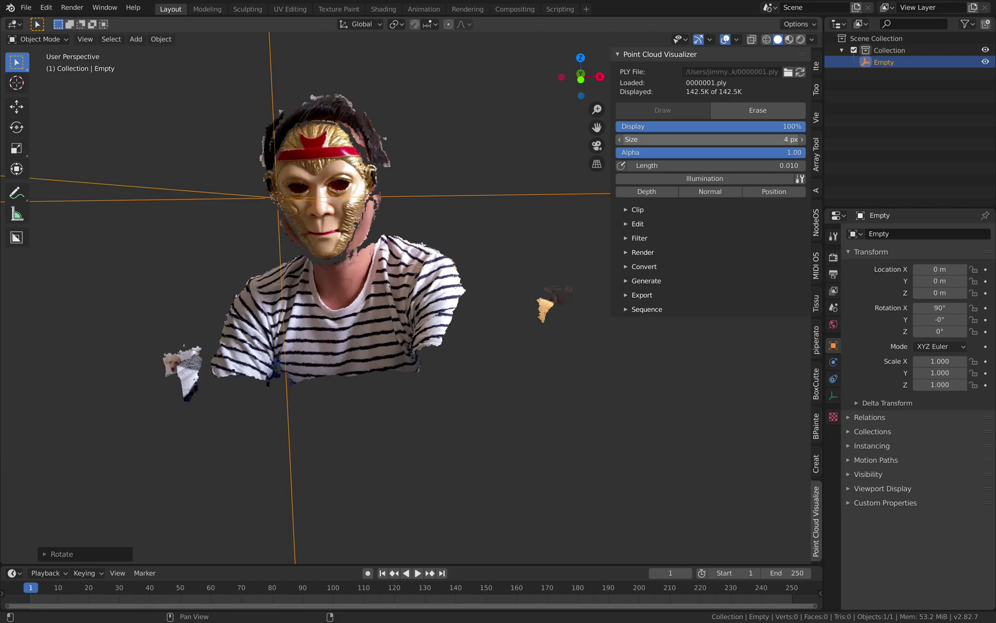
pyautogui.click(620, 139)
pyautogui.moveTo(438, 202); pyautogui.dragTo(452, 172, button='middle')
pyautogui.press('t')
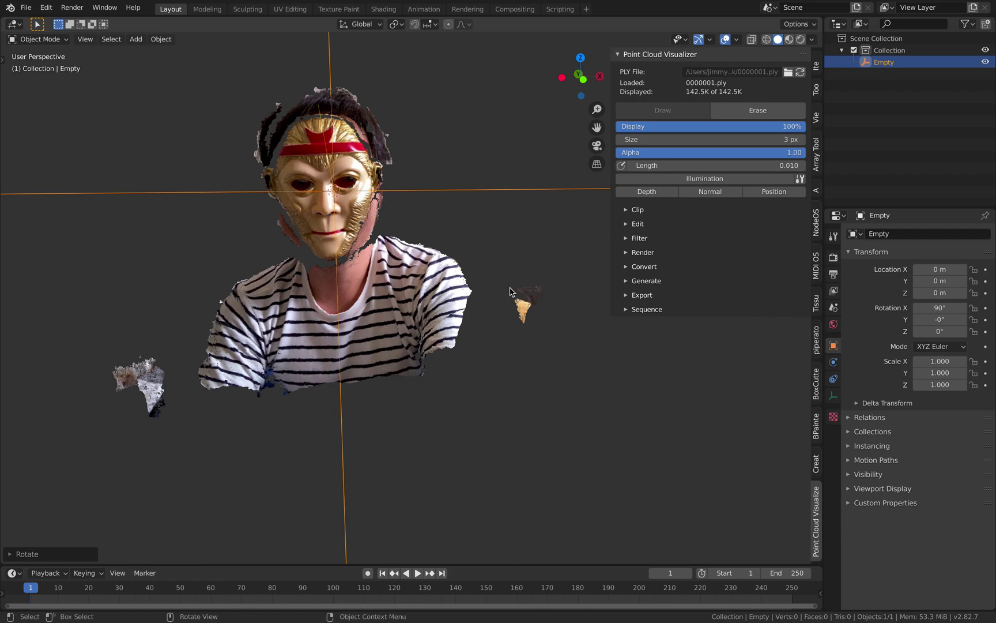
# Step: Look through the Clipping, Edit, Filter, Render, Export and Generate subpanels of Point Cloud Visualizer
pyautogui.click(637, 210)
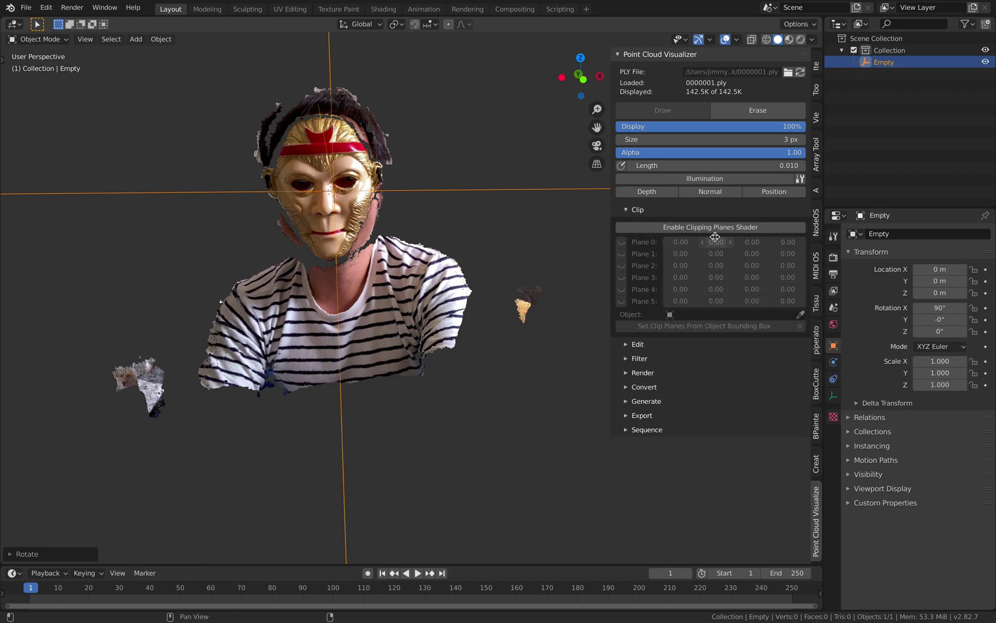
pyautogui.click(638, 211)
pyautogui.click(639, 224)
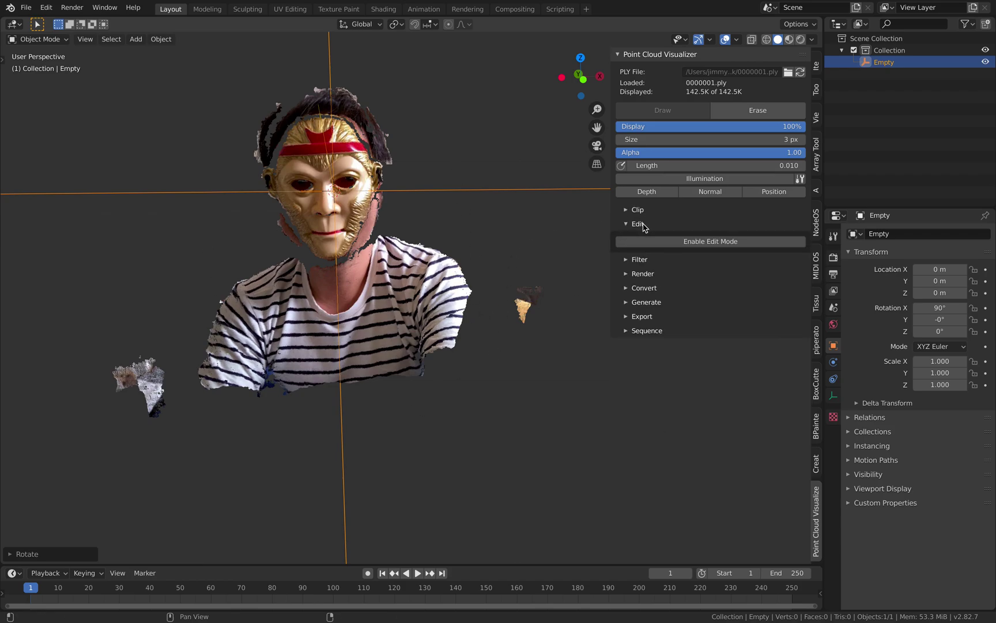
pyautogui.click(642, 225)
pyautogui.click(643, 239)
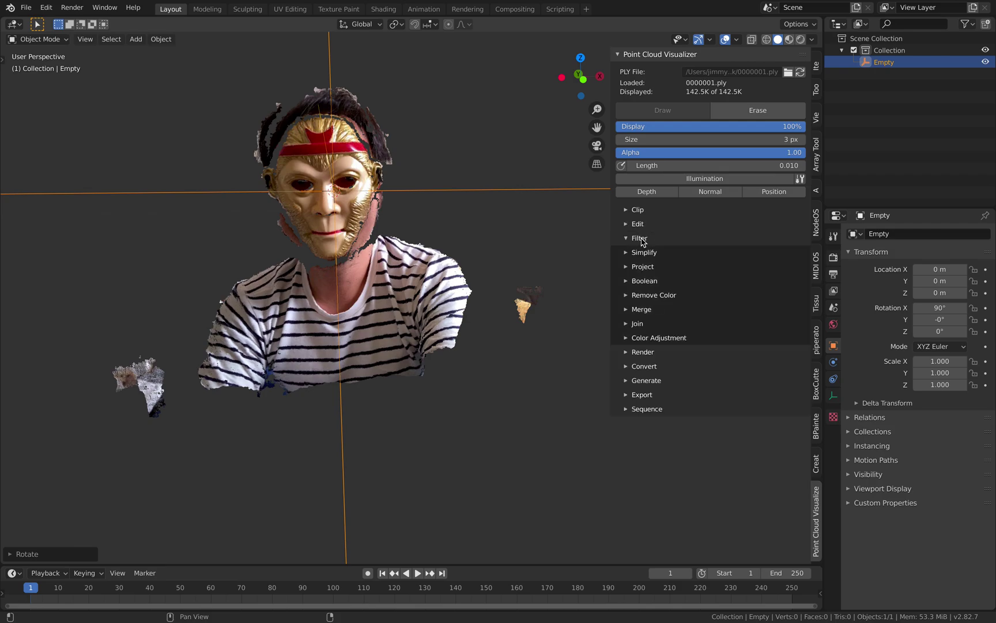
pyautogui.click(641, 239)
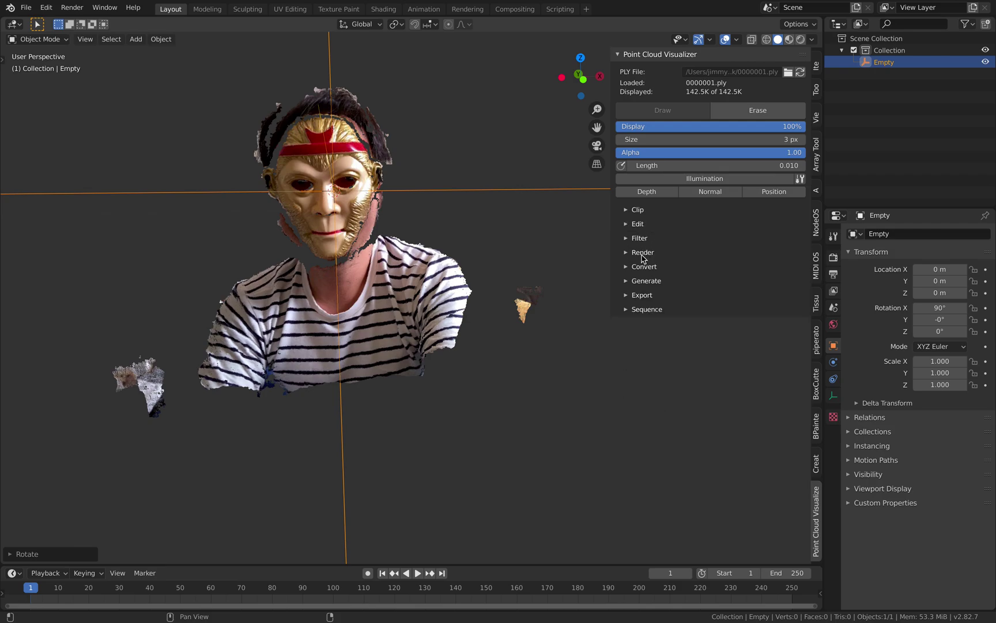
pyautogui.click(643, 254)
pyautogui.click(644, 253)
pyautogui.click(643, 297)
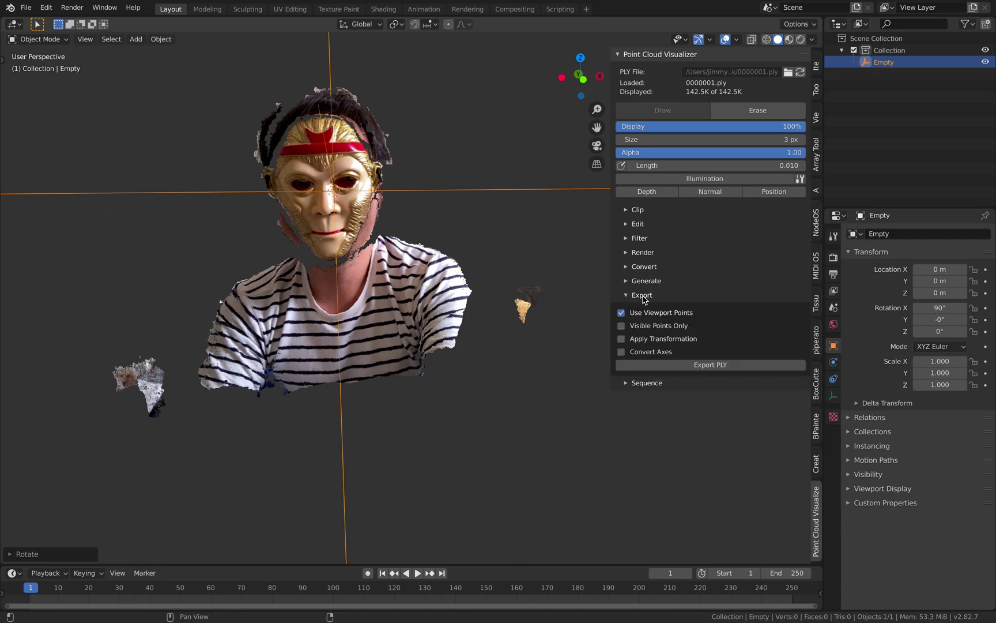
pyautogui.click(642, 296)
pyautogui.click(647, 282)
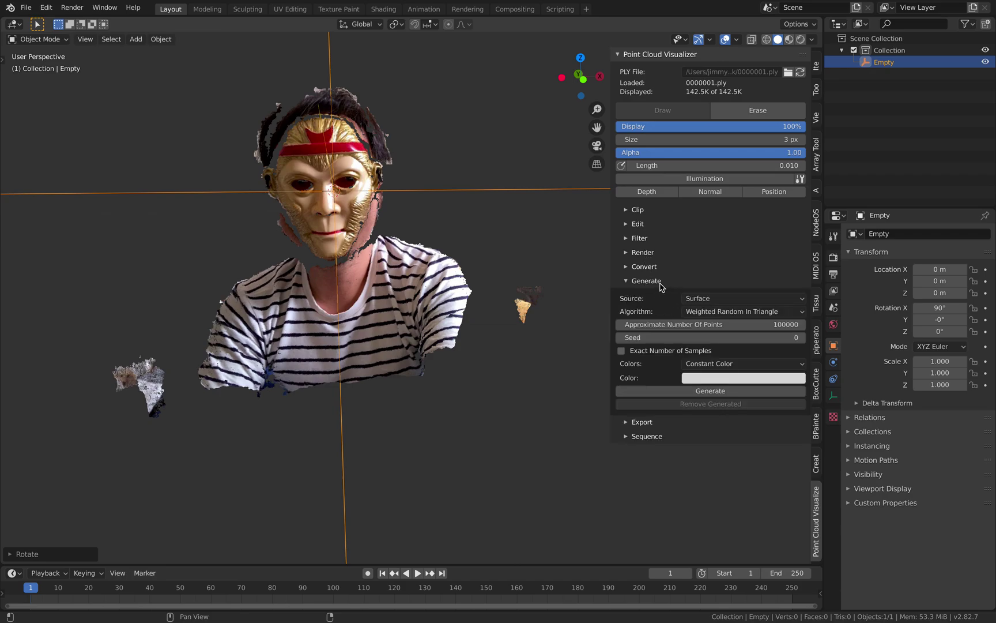
pyautogui.click(648, 282)
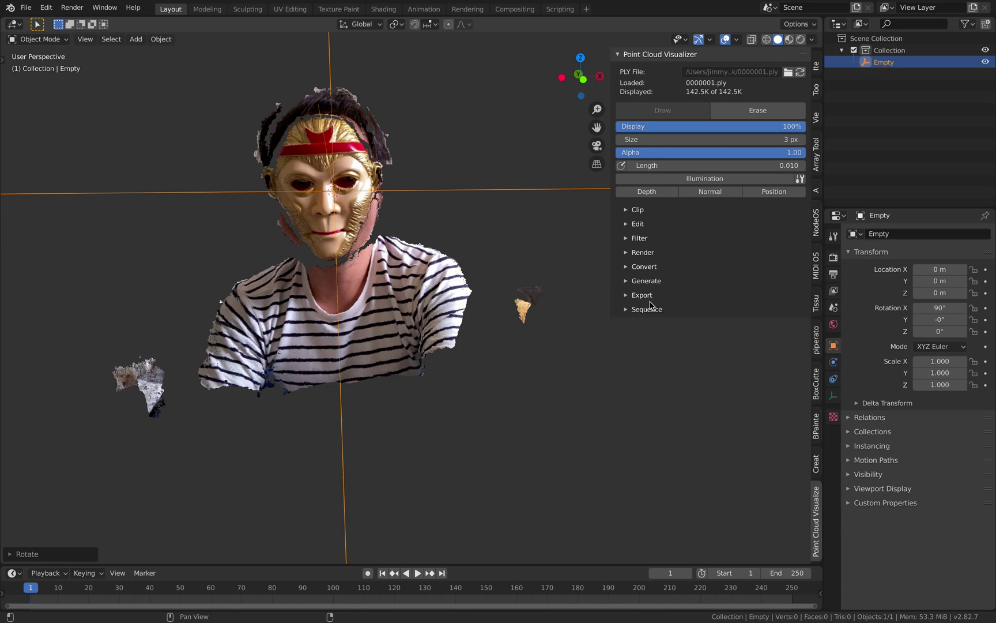
# Step: Preload the whole PLY sequence from the Sequence subpanel, loading all 243 frames
pyautogui.click(652, 309)
pyautogui.click(666, 327)
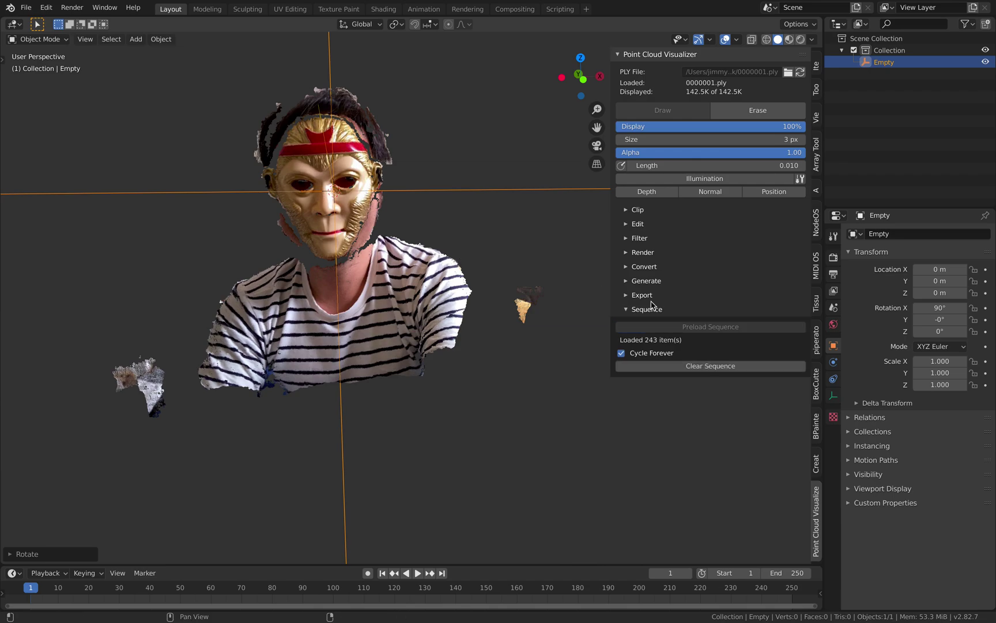
pyautogui.scroll(4, 594, 309)
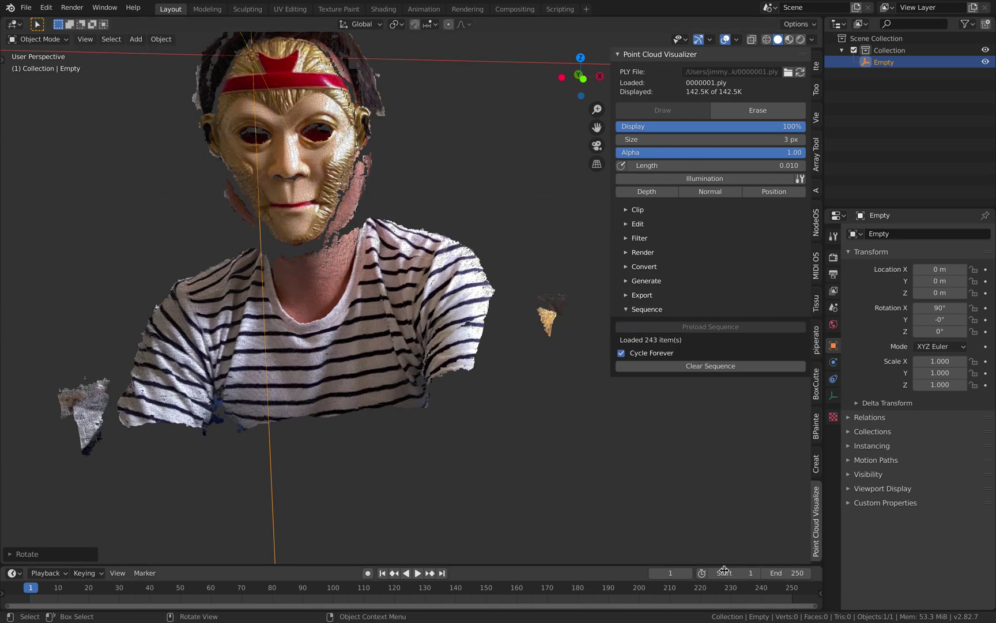
# Step: Set the scene's end frame to 243
pyautogui.click(789, 572)
pyautogui.write('243')
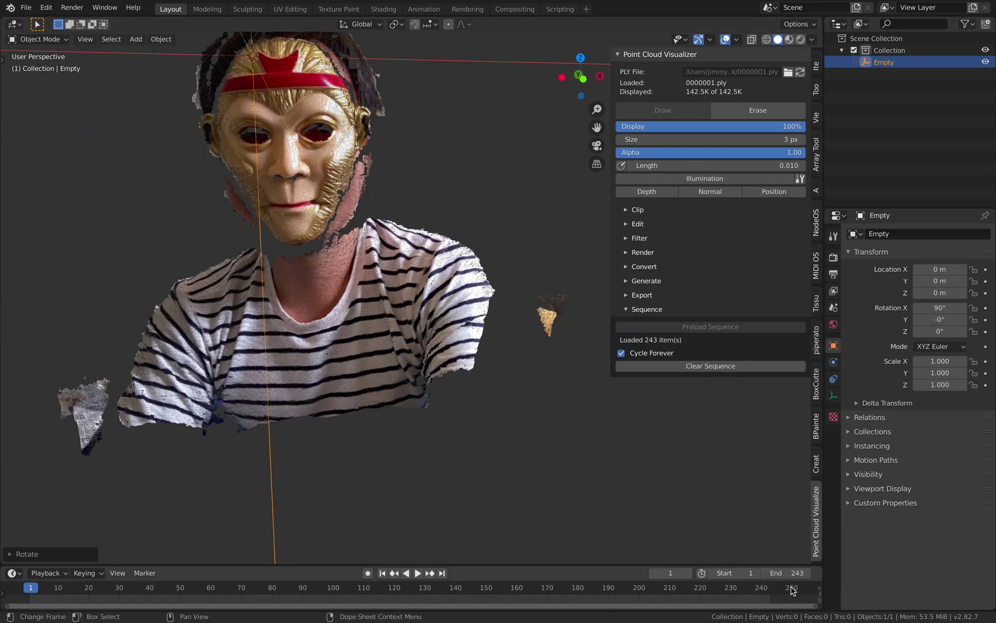
pyautogui.press('Return')
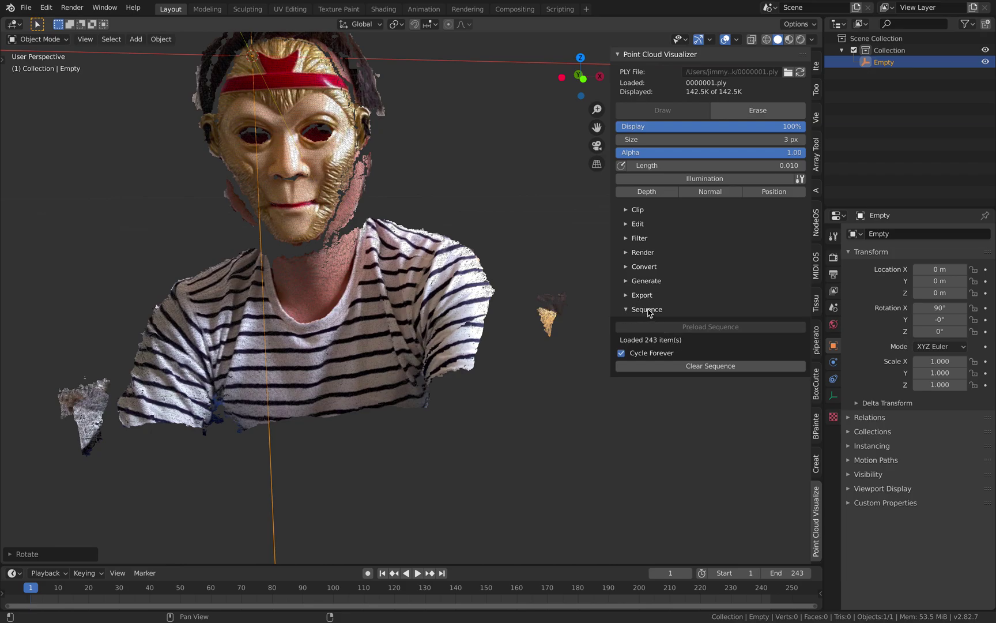
# Step: Play the point-cloud sequence with viewport overlays hidden, orbiting during playback, then stop it
pyautogui.click(648, 313)
pyautogui.click(536, 349)
pyautogui.press('space')
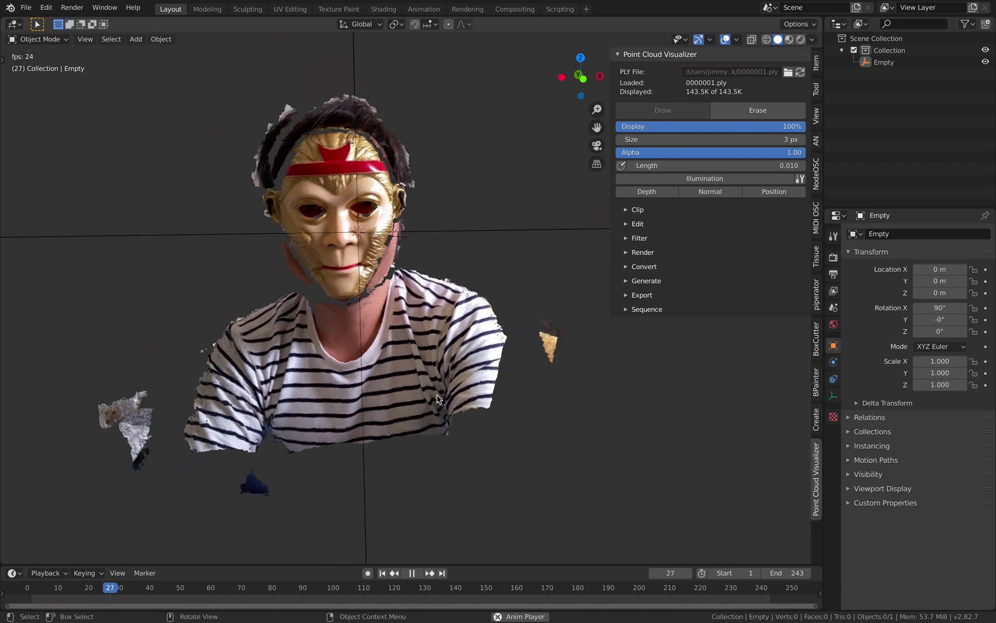
pyautogui.click(725, 39)
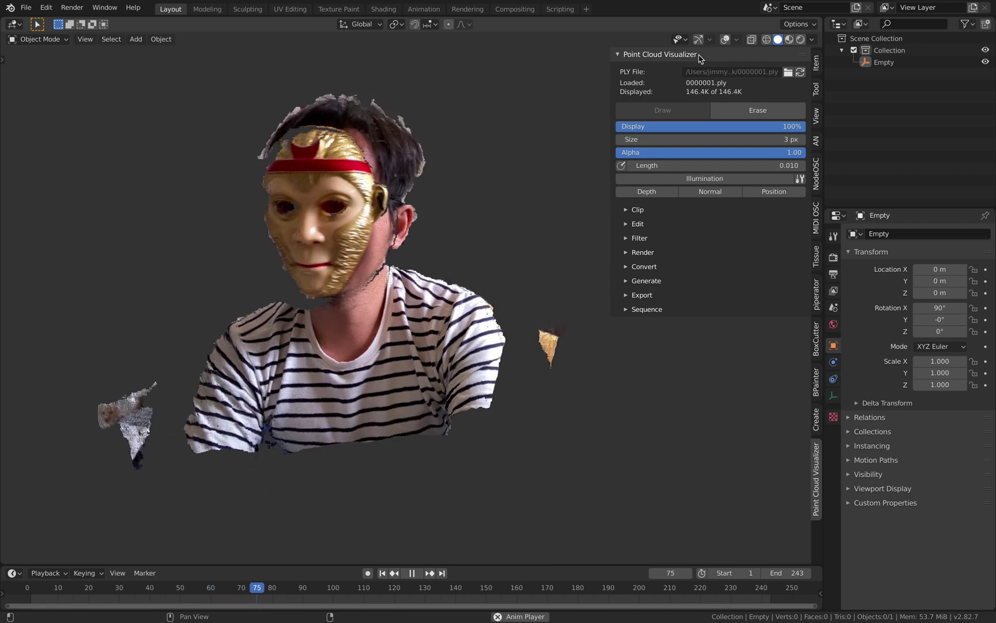
pyautogui.moveTo(451, 227); pyautogui.dragTo(422, 252, button='middle')
pyautogui.press('space')
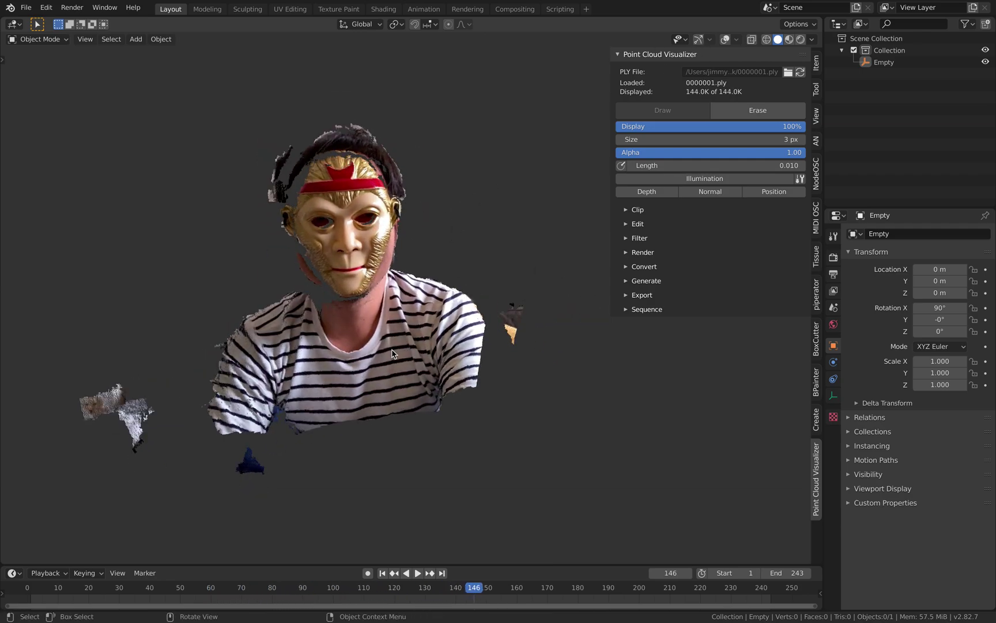
pyautogui.click(26, 8)
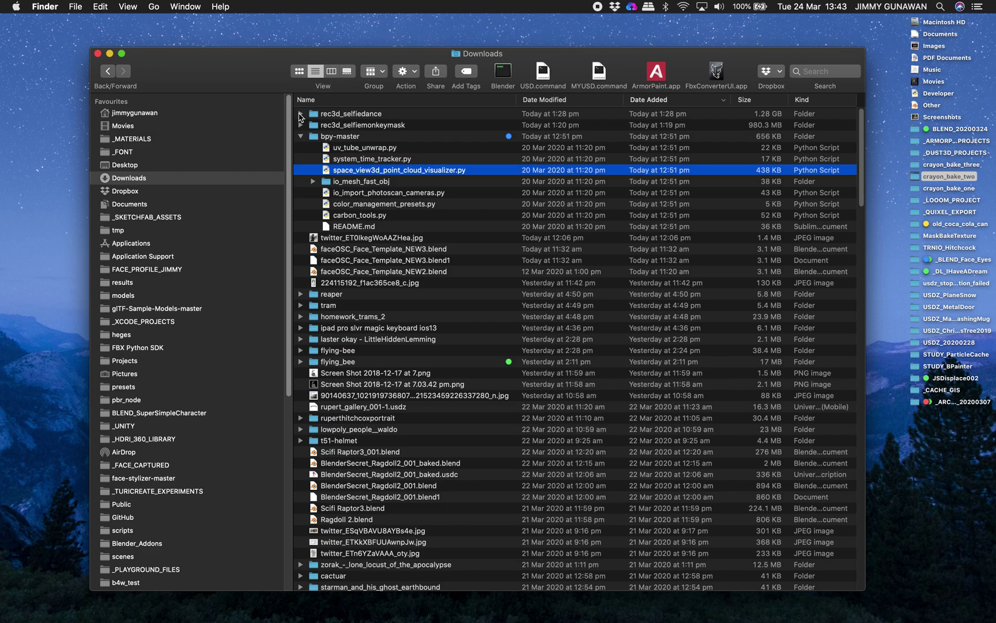
pyautogui.click(300, 114)
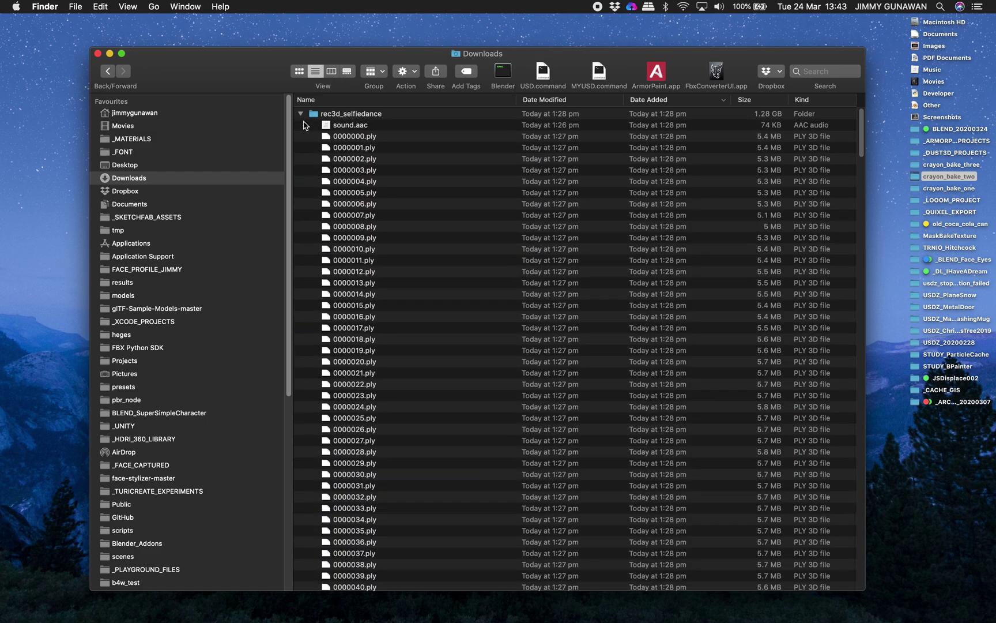
pyautogui.click(300, 114)
pyautogui.click(346, 126)
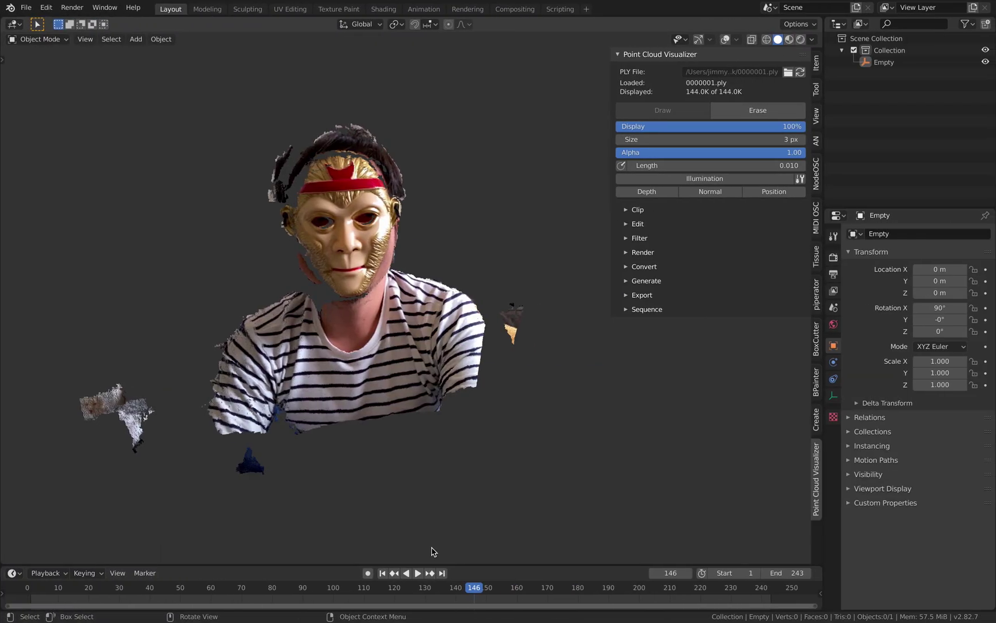
# Step: Play and orbit through the masked-person sequence, then pause it at frame 98
pyautogui.press('space')
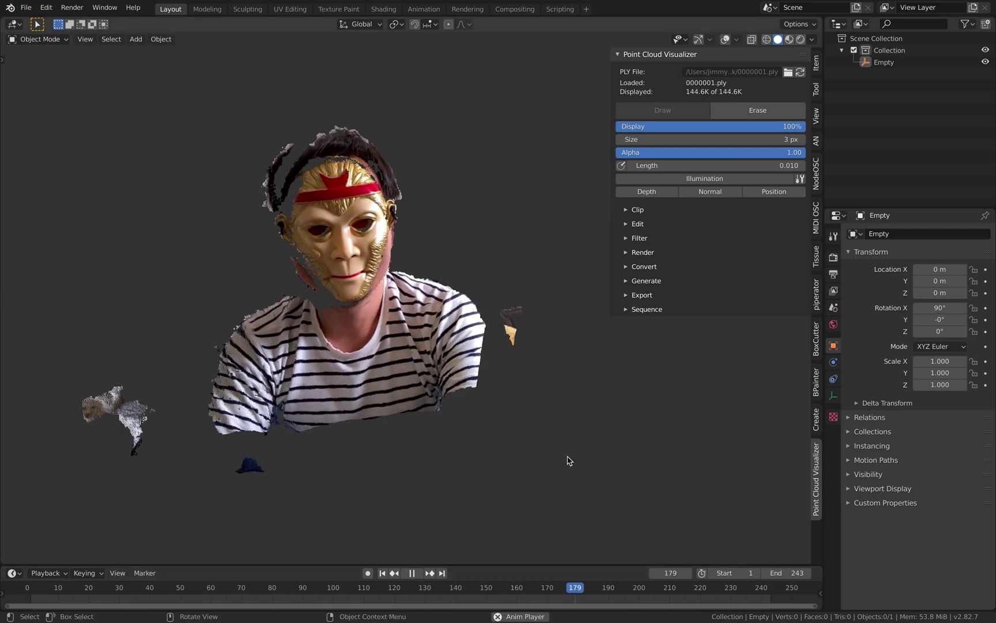
pyautogui.moveTo(499, 455); pyautogui.dragTo(478, 426, button='middle')
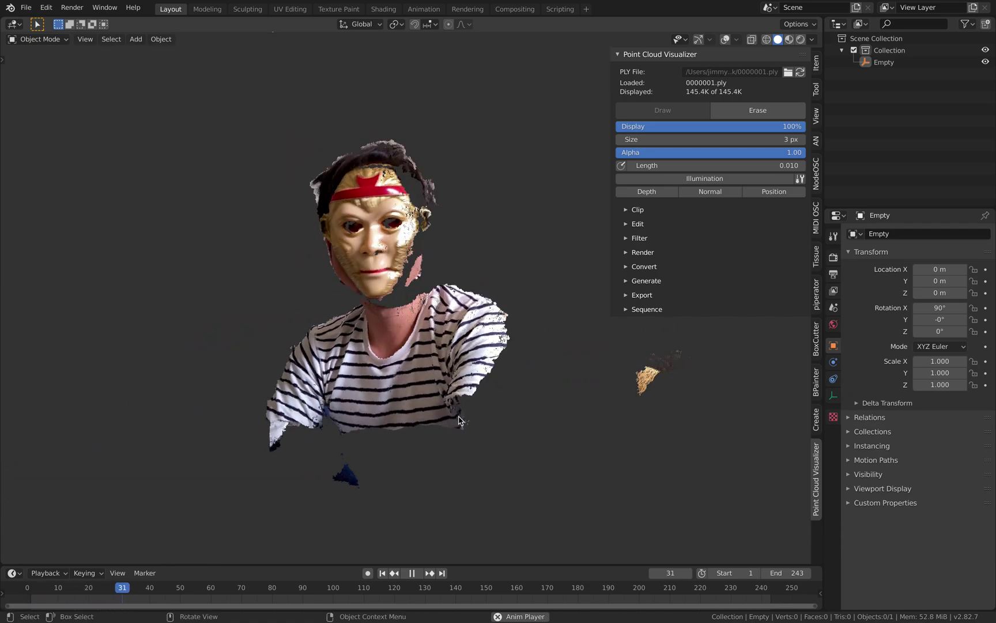
pyautogui.press('space')
pyautogui.press('space')
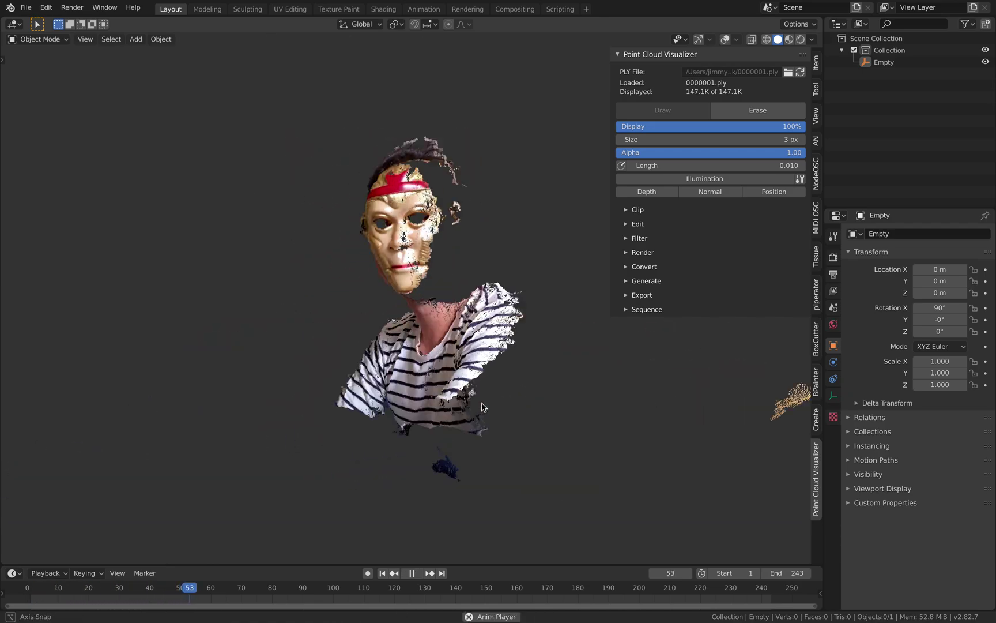
pyautogui.moveTo(502, 413); pyautogui.dragTo(545, 402, button='middle')
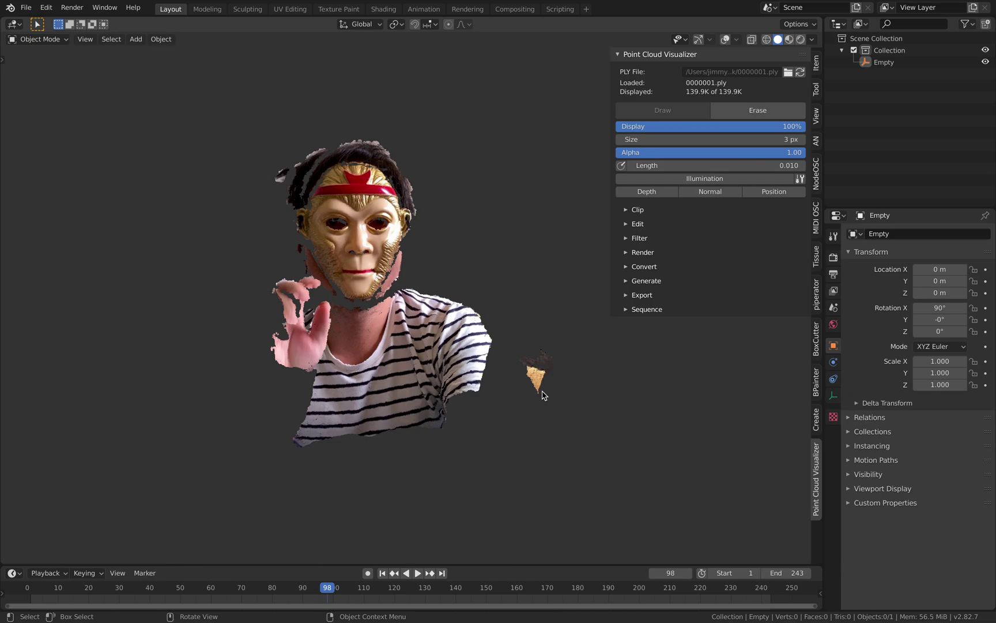
pyautogui.press('space')
# Step: Expand Point Cloud Visualizer's Generate subpanel, showing Surface source and 100000 points
pyautogui.click(642, 295)
pyautogui.click(650, 296)
pyautogui.click(647, 282)
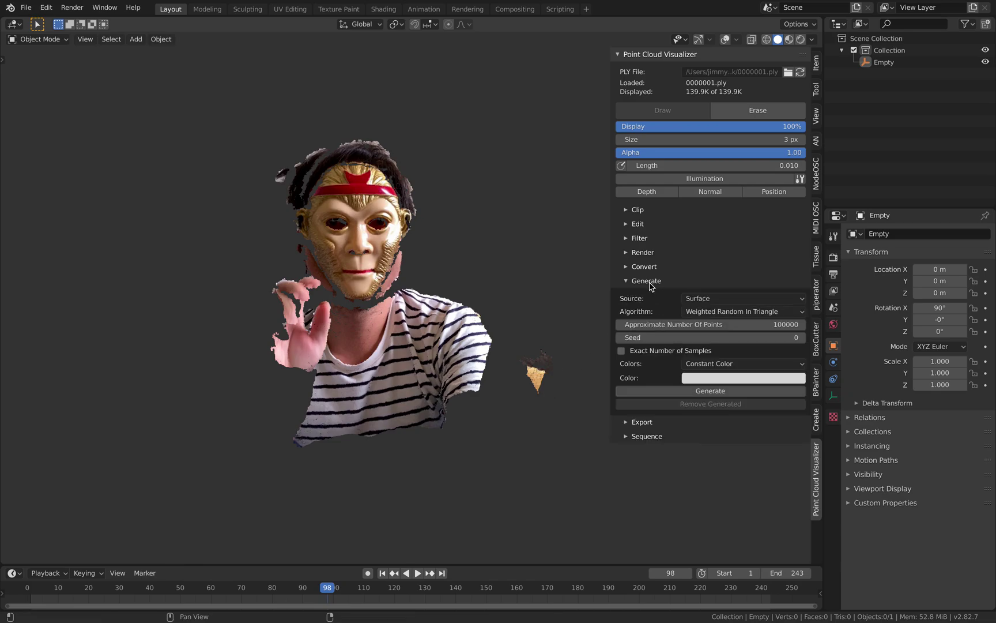
# Step: Set the approximate point count to 50000, keeping Surface as the generation source
pyautogui.click(671, 321)
pyautogui.write('50000')
pyautogui.press('Return')
pyautogui.click(720, 298)
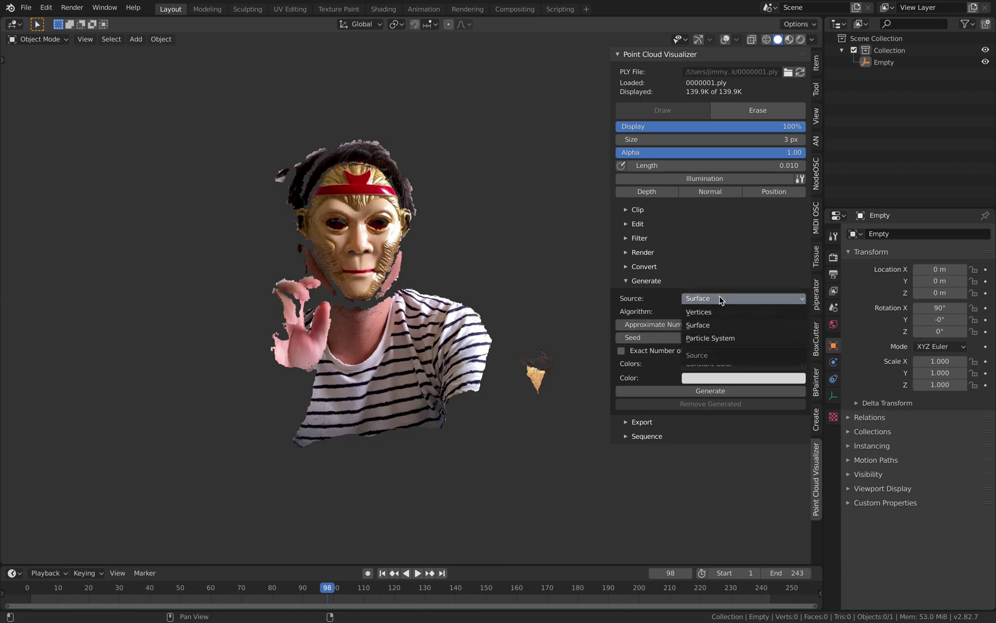
pyautogui.click(713, 330)
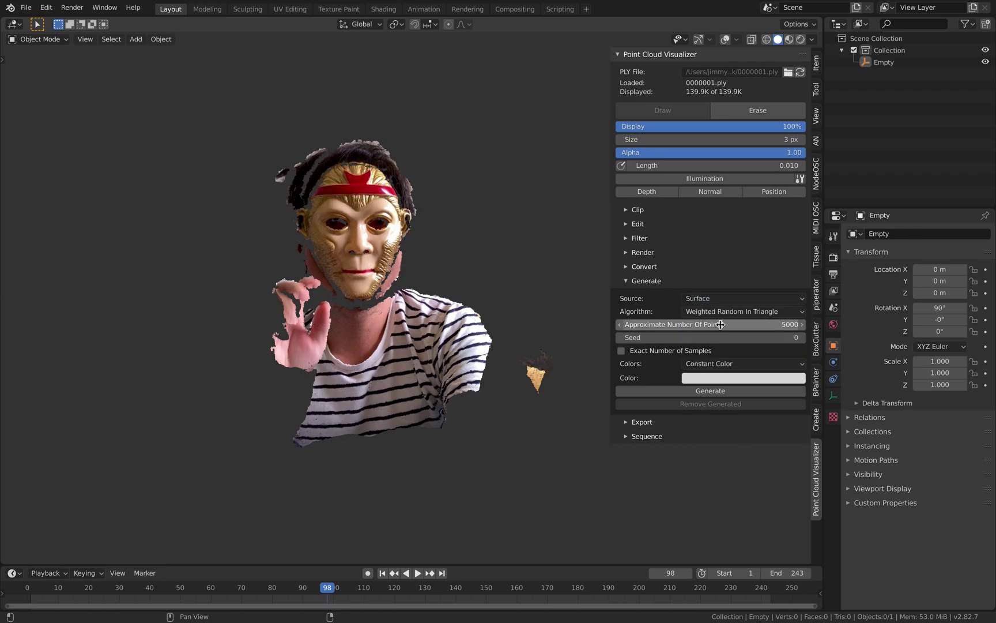
pyautogui.click(700, 366)
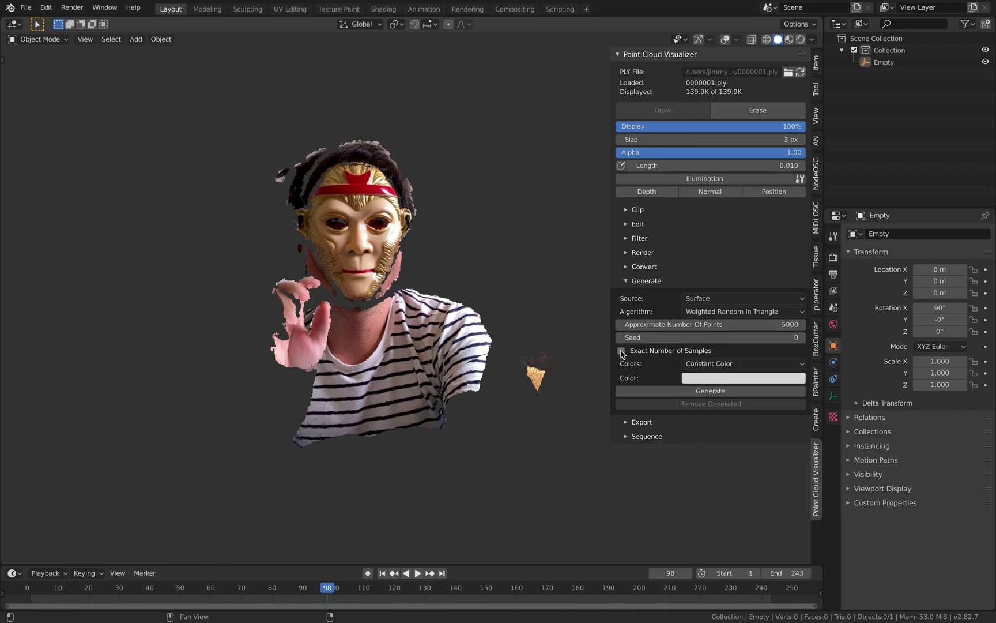
pyautogui.click(668, 421)
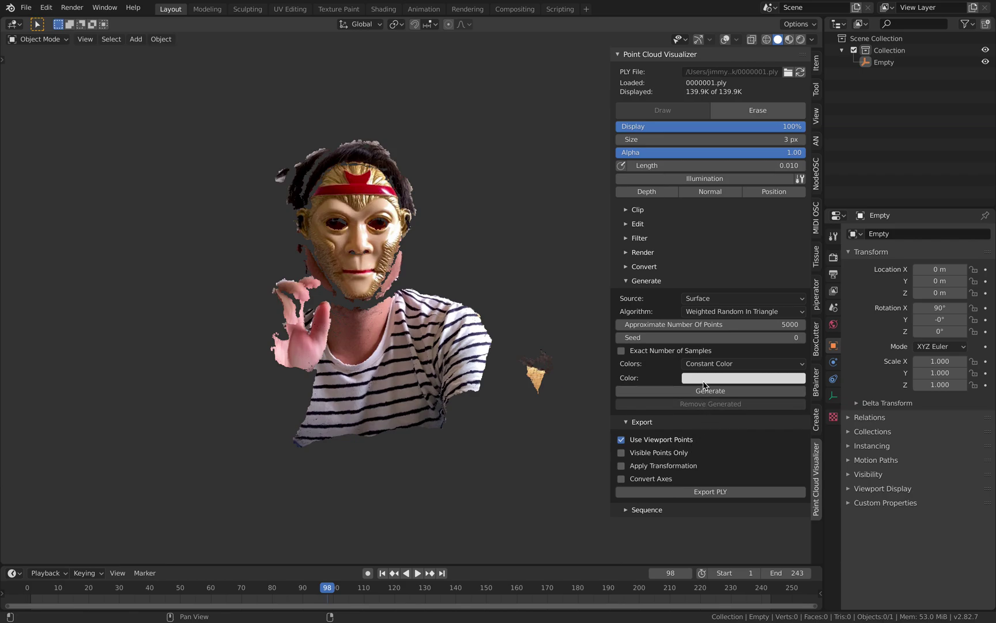
# Step: Switch the algorithm to Poisson Disk Sampling and generate, which fails with 'Object does not have geometry data'
pyautogui.click(714, 299)
pyautogui.click(719, 312)
pyautogui.click(720, 311)
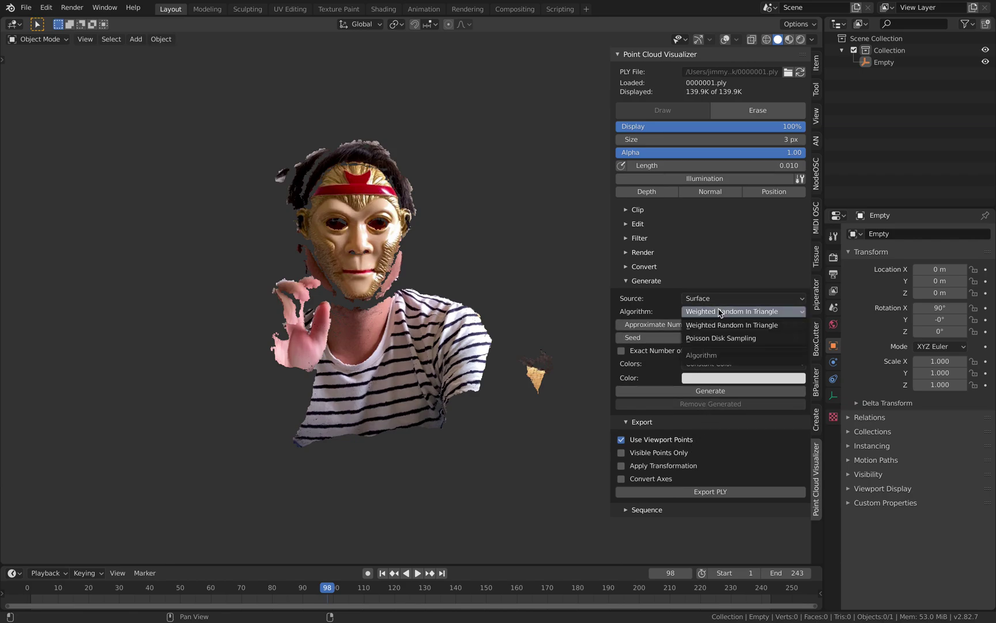
pyautogui.click(720, 340)
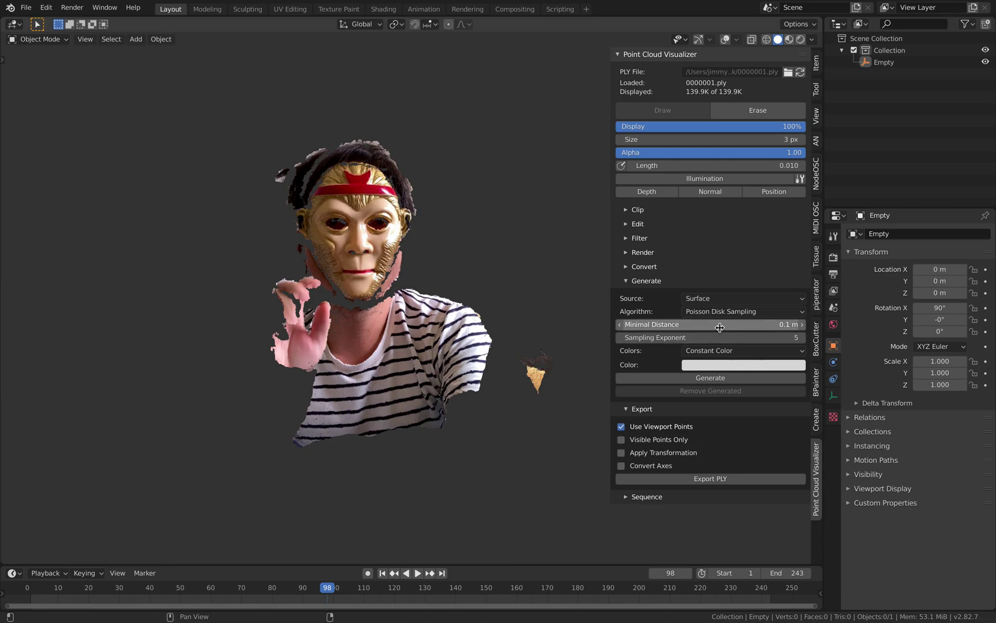
pyautogui.click(699, 379)
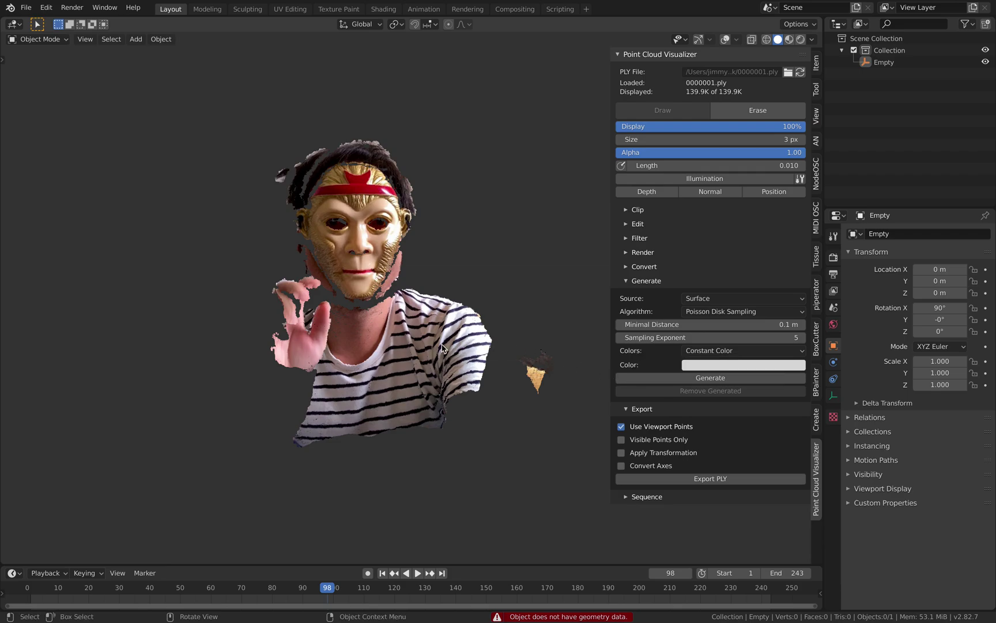
# Step: Browse the add-object menu, orbit around the point cloud, and expand the Convert options
pyautogui.scroll(-2, 443, 347)
pyautogui.scroll(1, 461, 337)
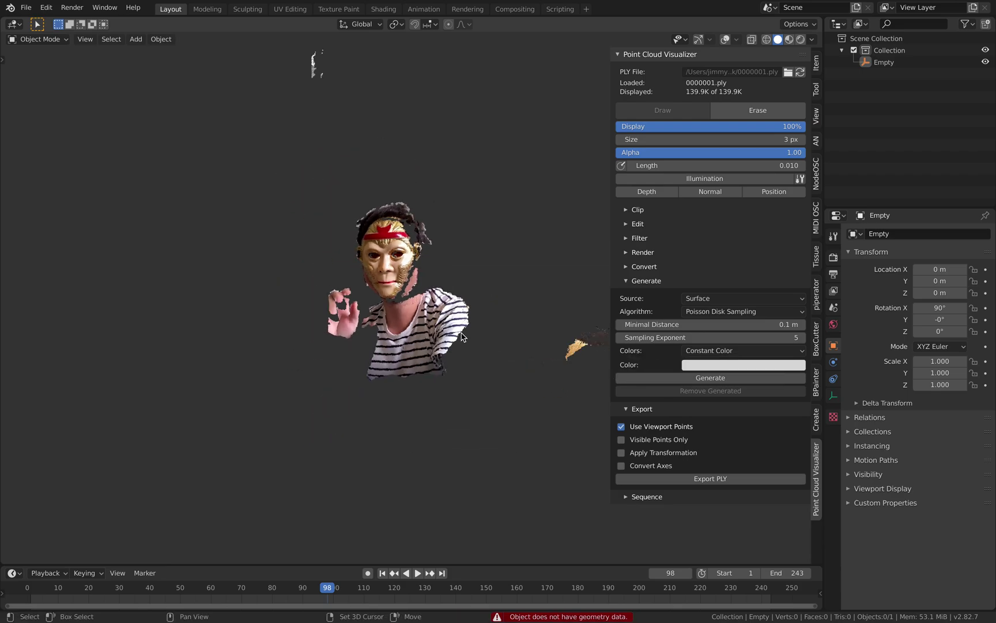
pyautogui.hotkey('shift', 'a')
pyautogui.scroll(3, 649, 265)
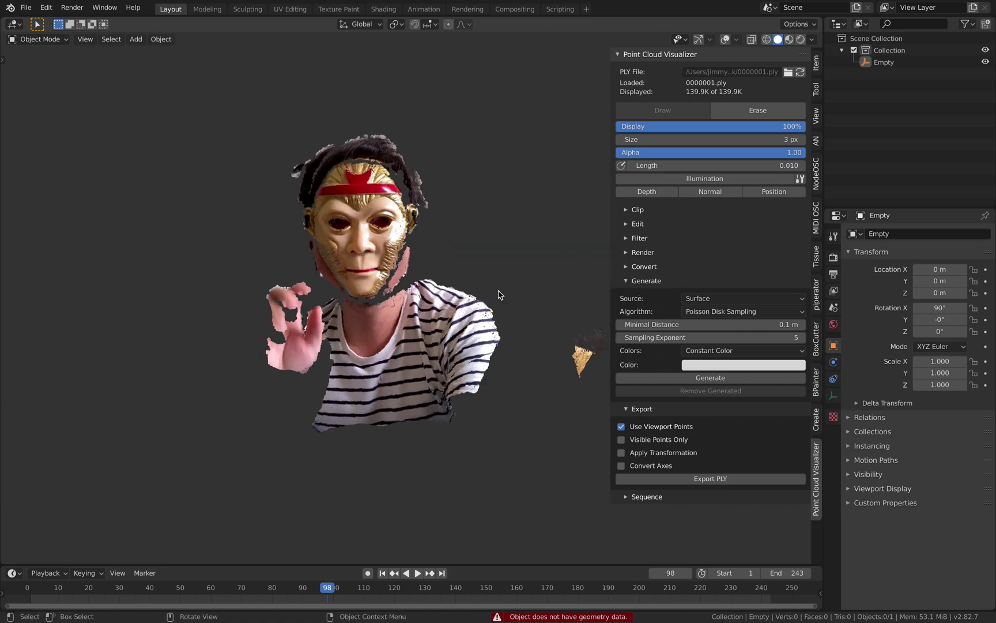
pyautogui.moveTo(610, 281); pyautogui.dragTo(493, 261, button='middle')
pyautogui.click(637, 267)
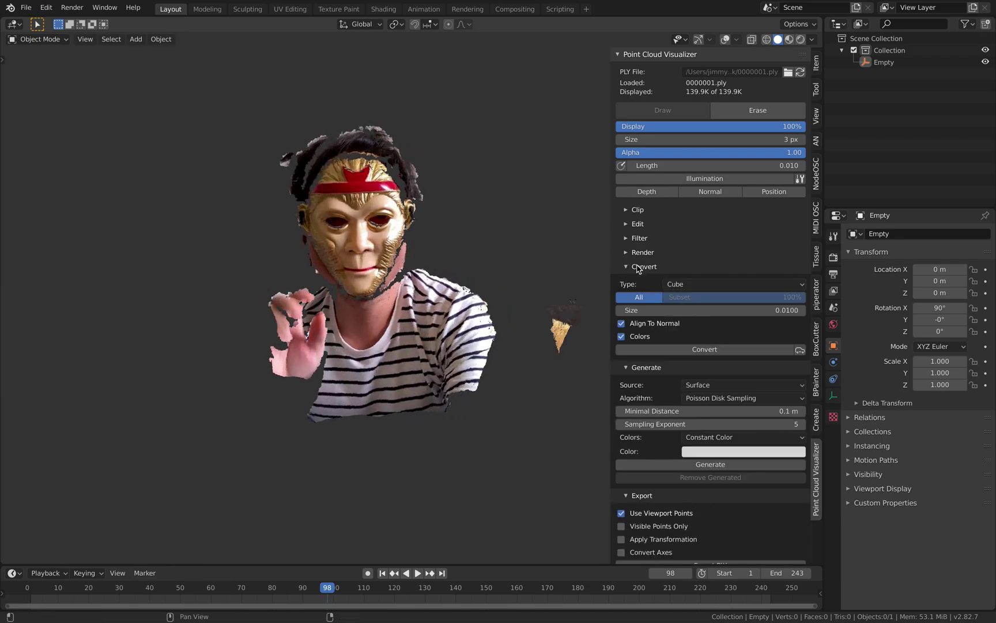
# Step: Keep Cube as the Convert shape and close the conversion options
pyautogui.click(717, 288)
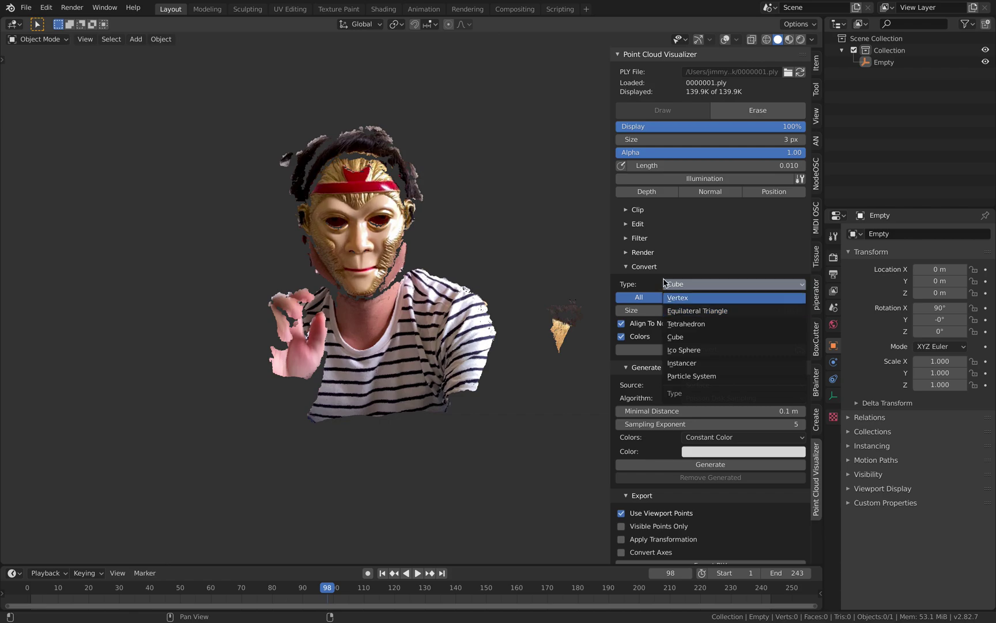
pyautogui.click(686, 336)
pyautogui.click(640, 266)
pyautogui.moveTo(403, 254); pyautogui.dragTo(418, 255, button='middle')
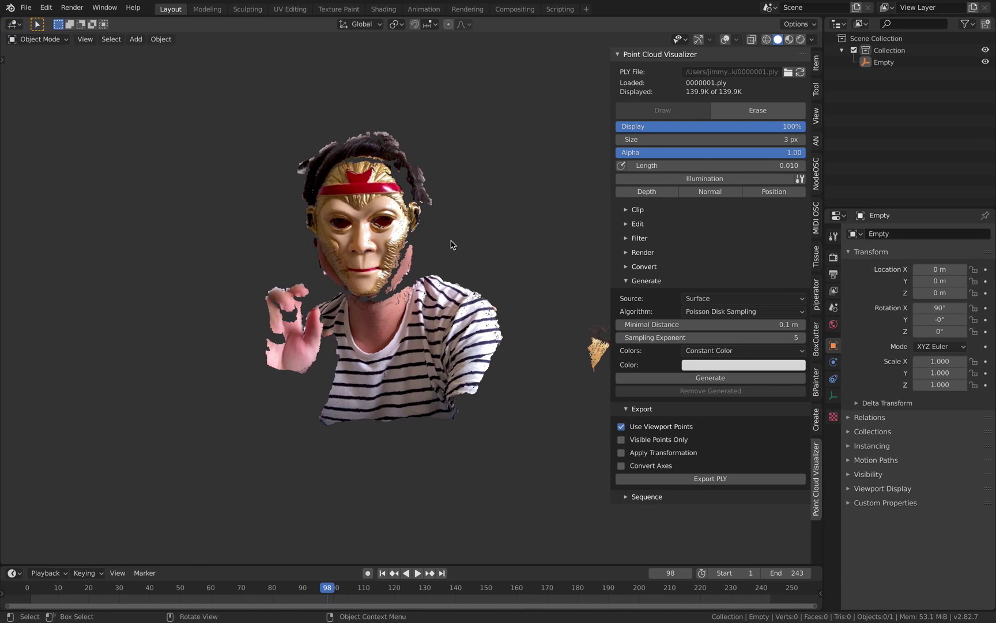
# Step: Expand Point Cloud Visualizer's Render options, then bring up the add-object menu in the viewport
pyautogui.click(637, 252)
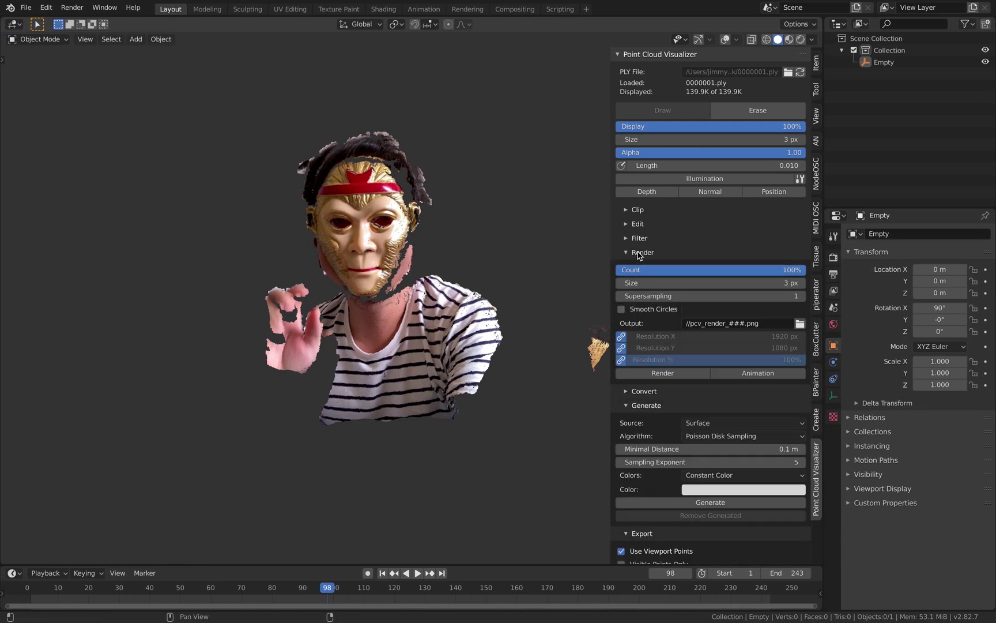
pyautogui.click(639, 254)
pyautogui.click(639, 239)
pyautogui.click(640, 239)
pyautogui.click(643, 253)
pyautogui.moveTo(451, 227); pyautogui.dragTo(461, 238, button='middle')
pyautogui.hotkey('shift', 'a')
# Step: Add a Camera and use Align Active Camera to View so it frames the masked figure
pyautogui.click(465, 295)
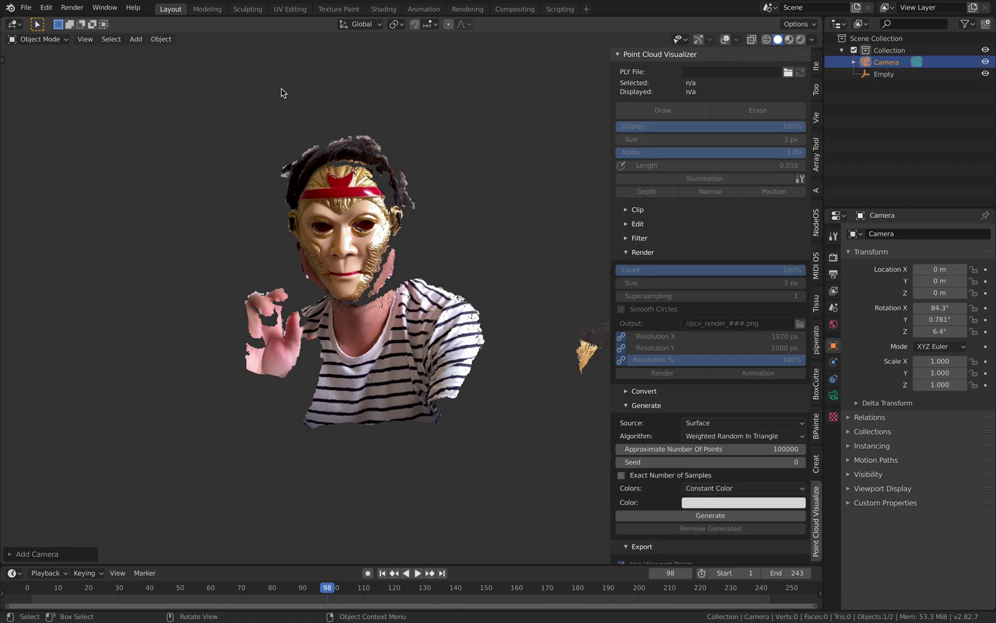
pyautogui.click(84, 39)
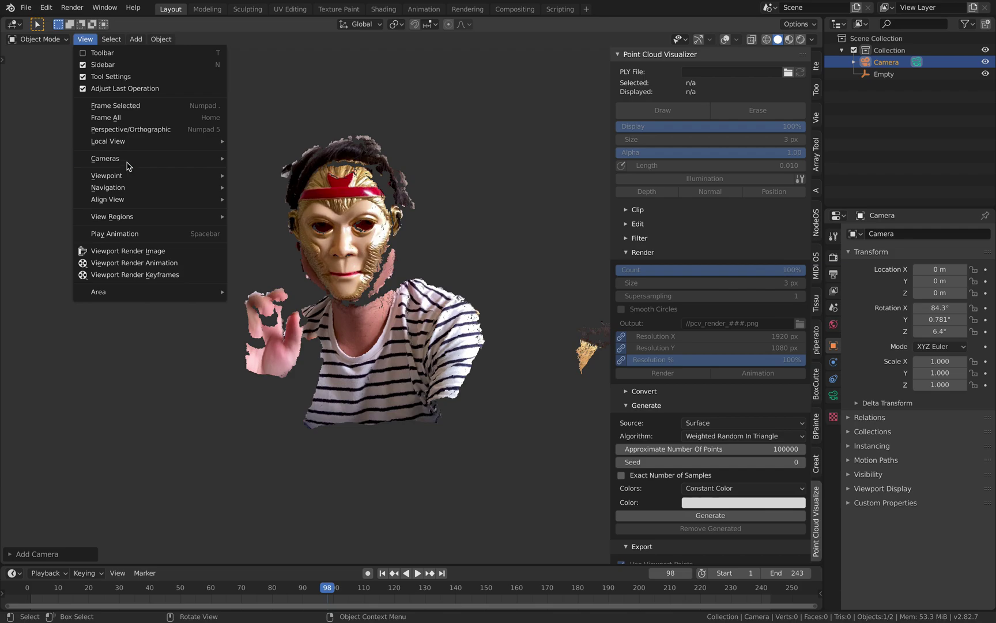
pyautogui.moveTo(196, 180)
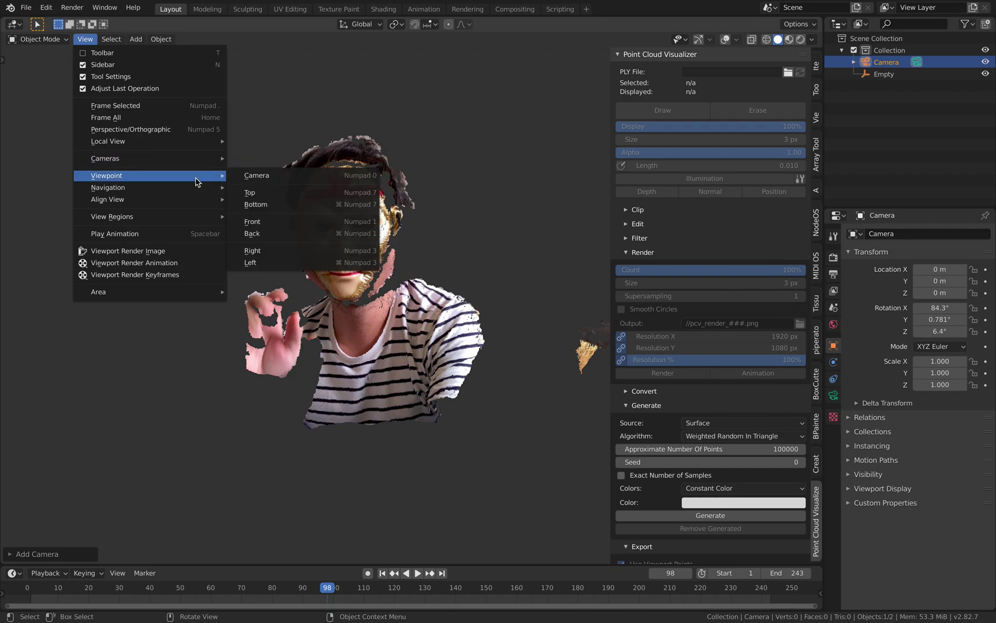
pyautogui.moveTo(202, 199)
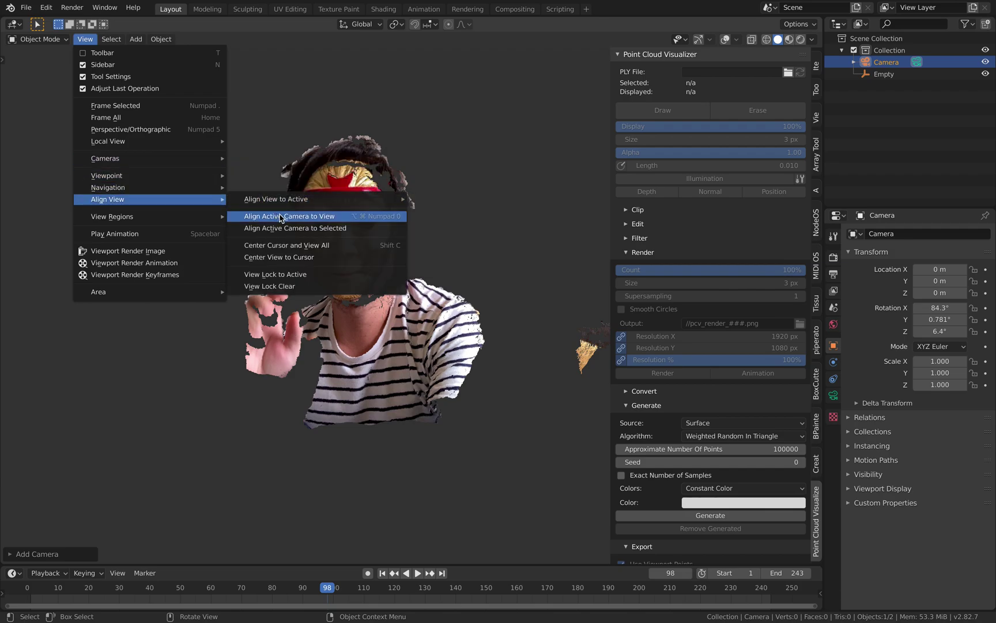
pyautogui.click(324, 222)
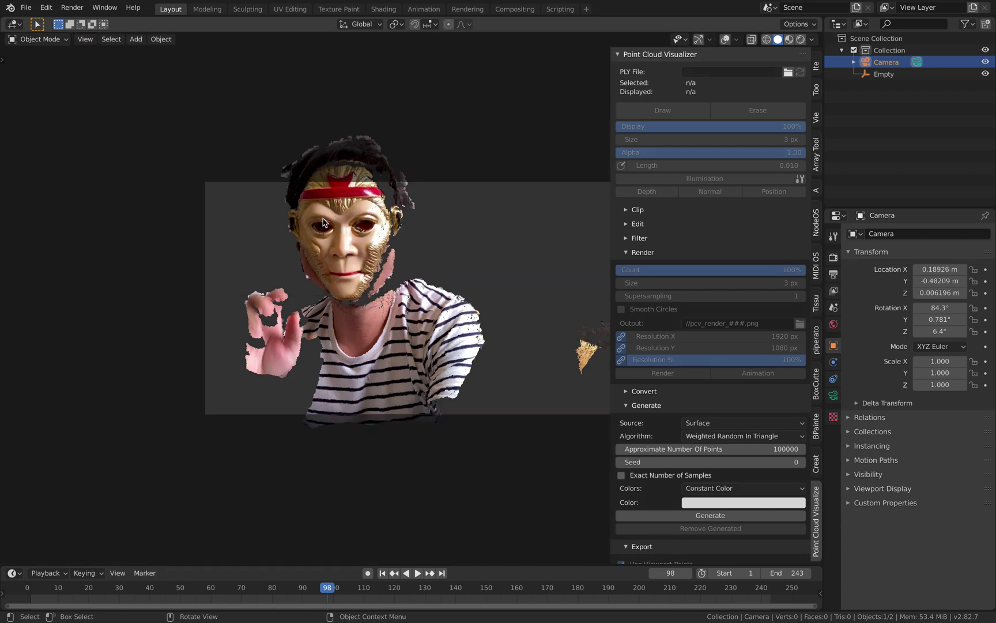
pyautogui.scroll(-2, 486, 273)
pyautogui.keyDown('ctrl'); pyautogui.scroll(-1, 518, 259); pyautogui.keyUp('ctrl')
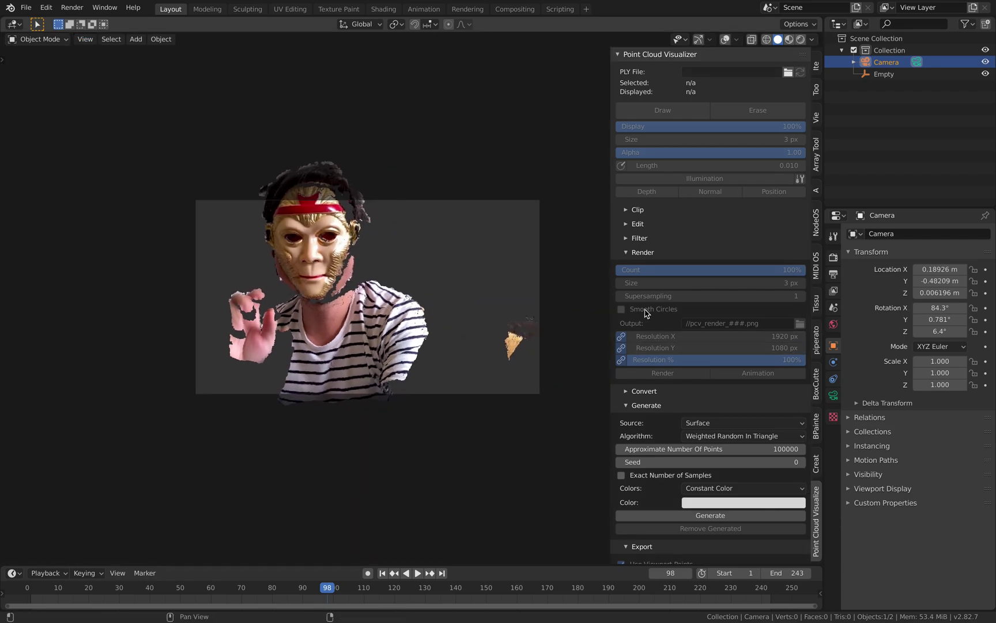
pyautogui.click(657, 253)
# Step: With the Empty selected, set the render output to a new 'New Folder' on the Desktop
pyautogui.click(657, 253)
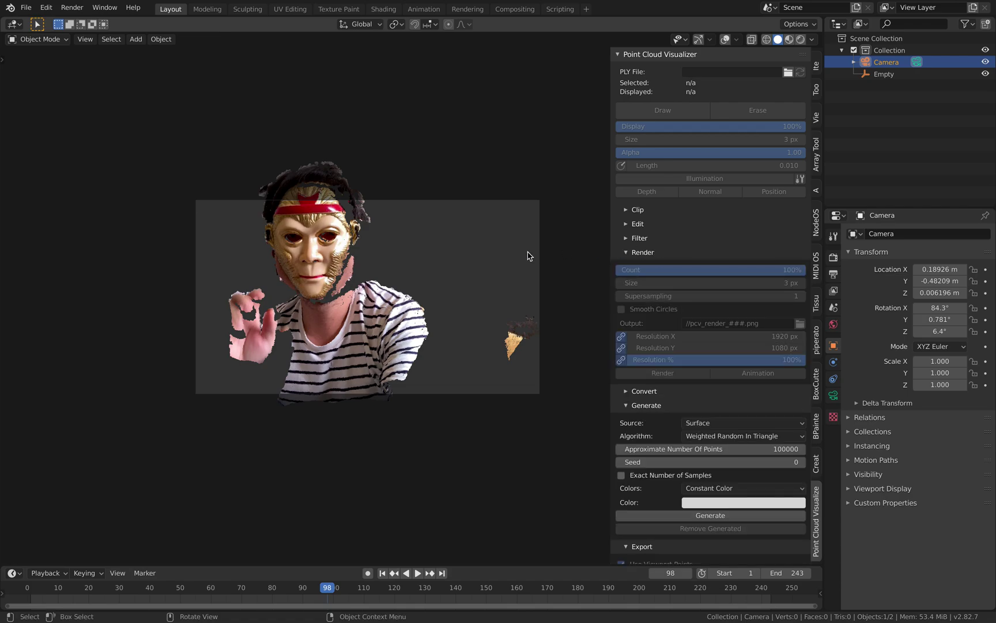
pyautogui.click(877, 76)
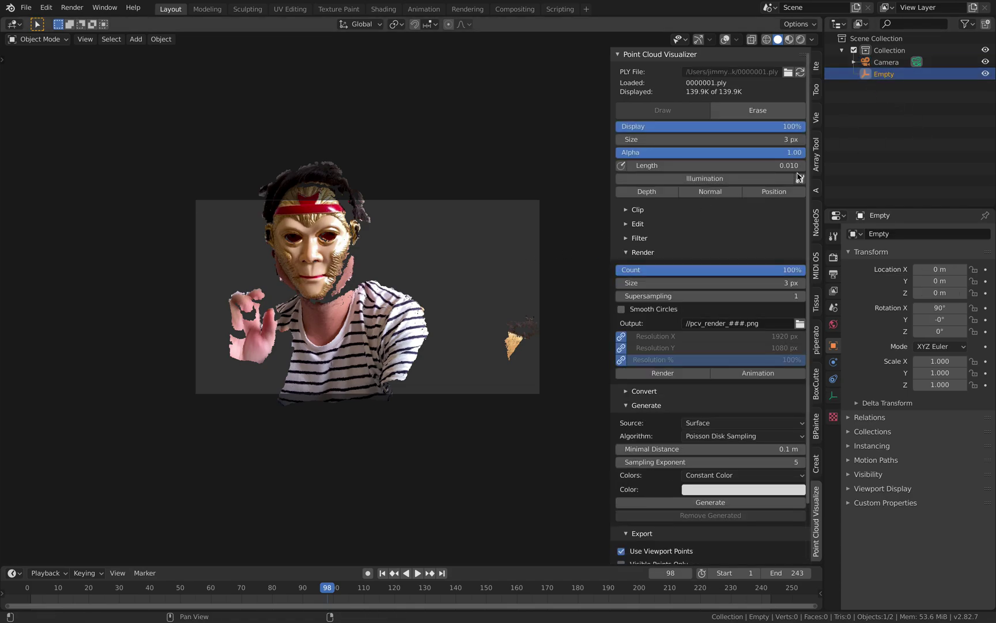
pyautogui.click(800, 323)
pyautogui.click(262, 212)
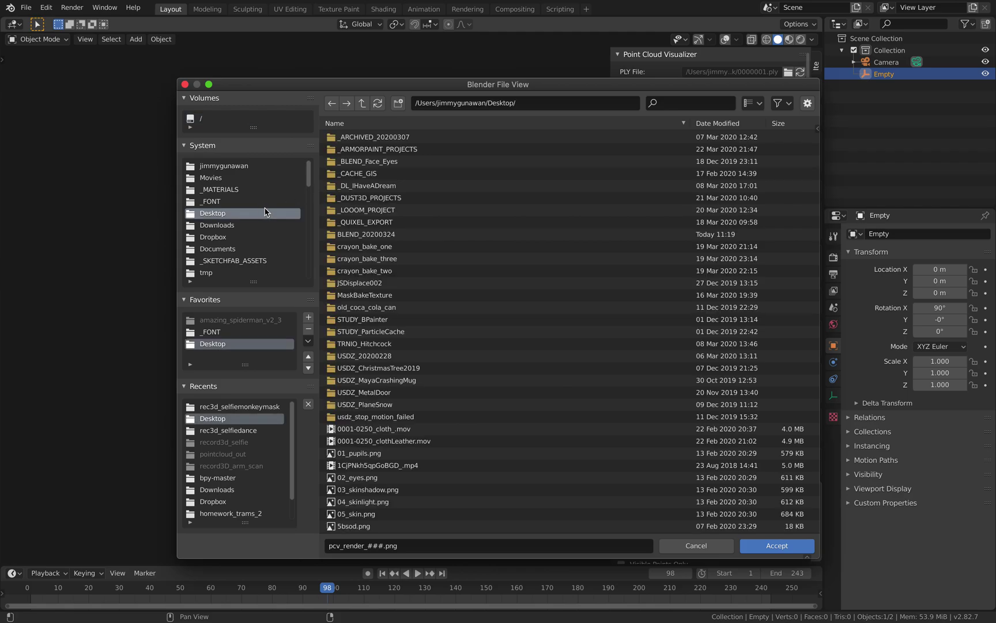
pyautogui.click(398, 103)
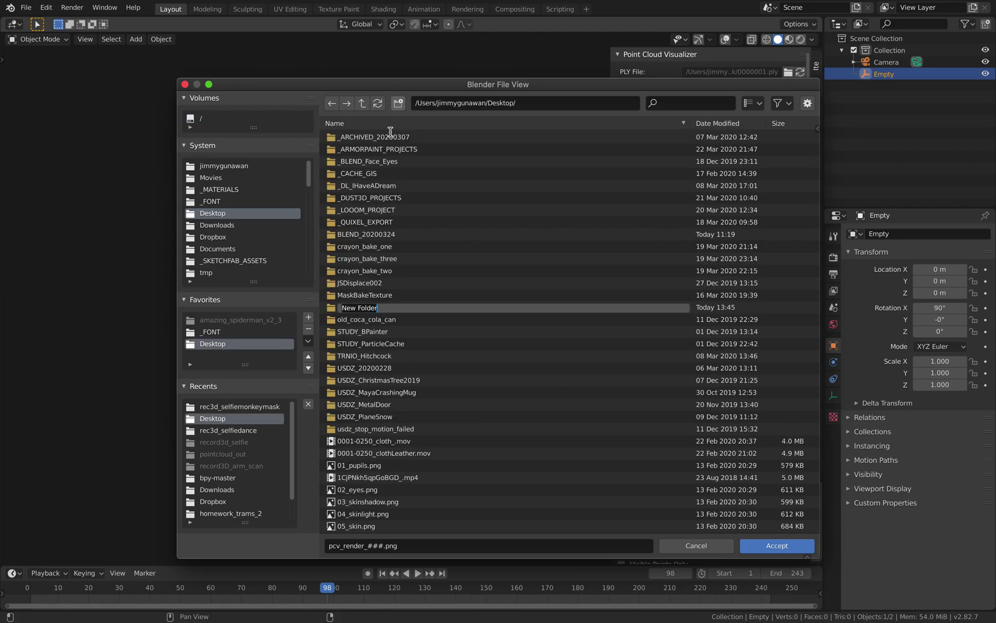
pyautogui.press('Return')
pyautogui.doubleClick(376, 308)
pyautogui.click(761, 549)
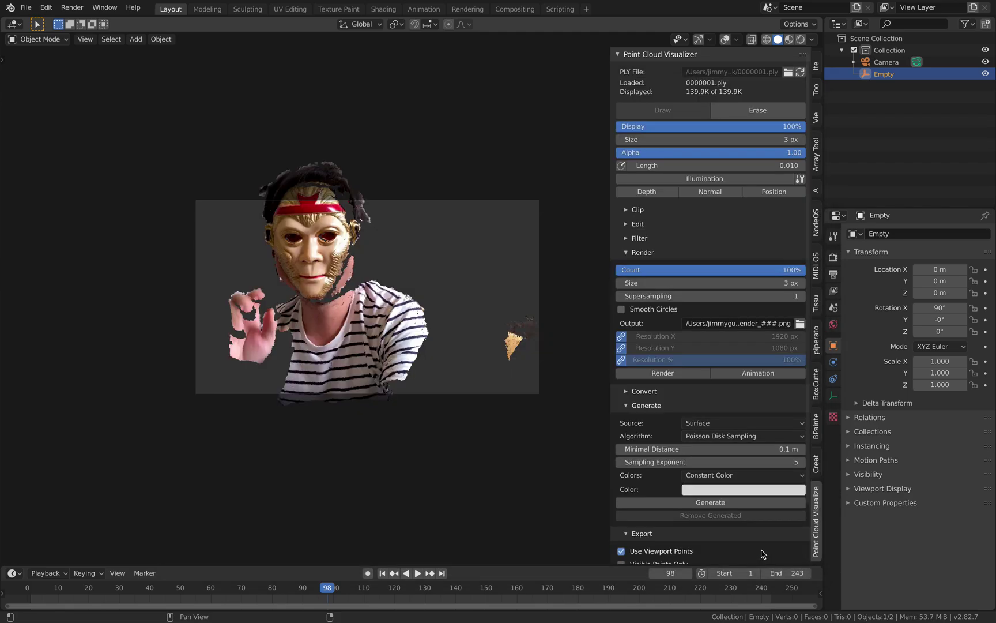
# Step: Try an animation render, check Terminal, then save the scene to the Desktop as monkey_pointcloud.blend
pyautogui.click(725, 375)
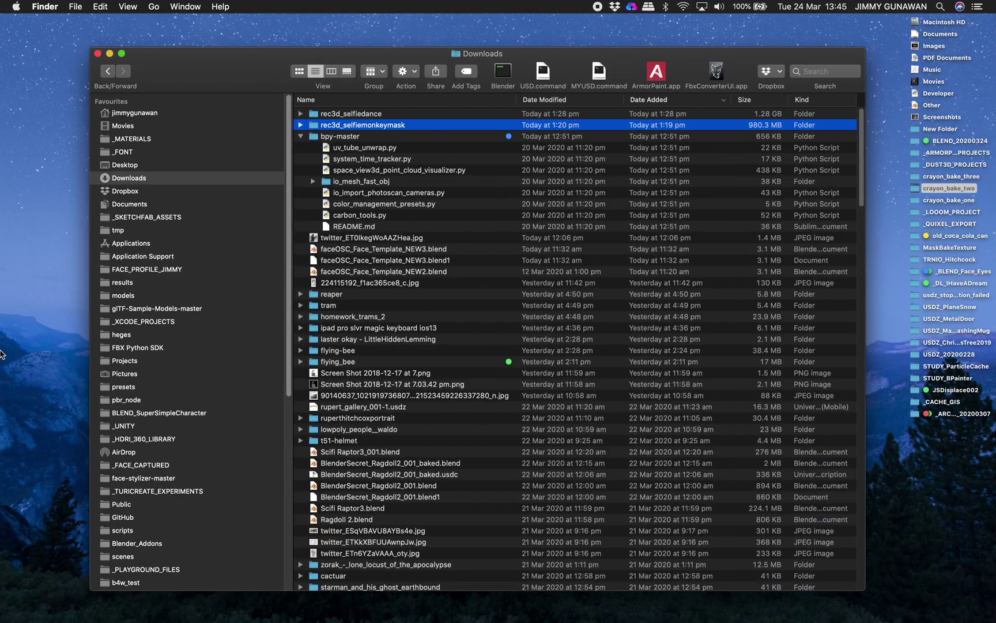
pyautogui.click(17, 538)
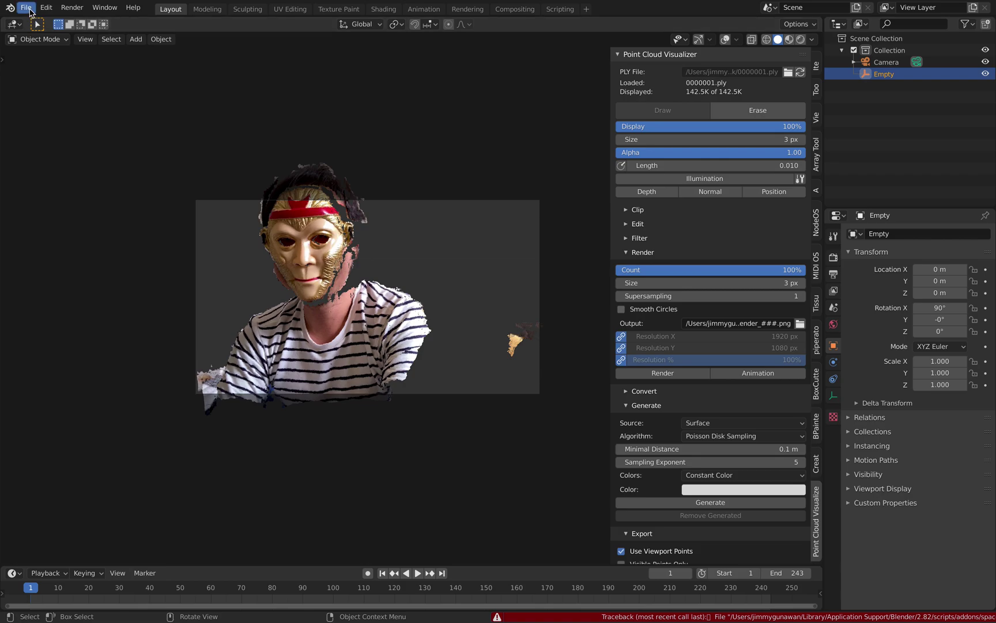
pyautogui.click(26, 7)
pyautogui.click(49, 99)
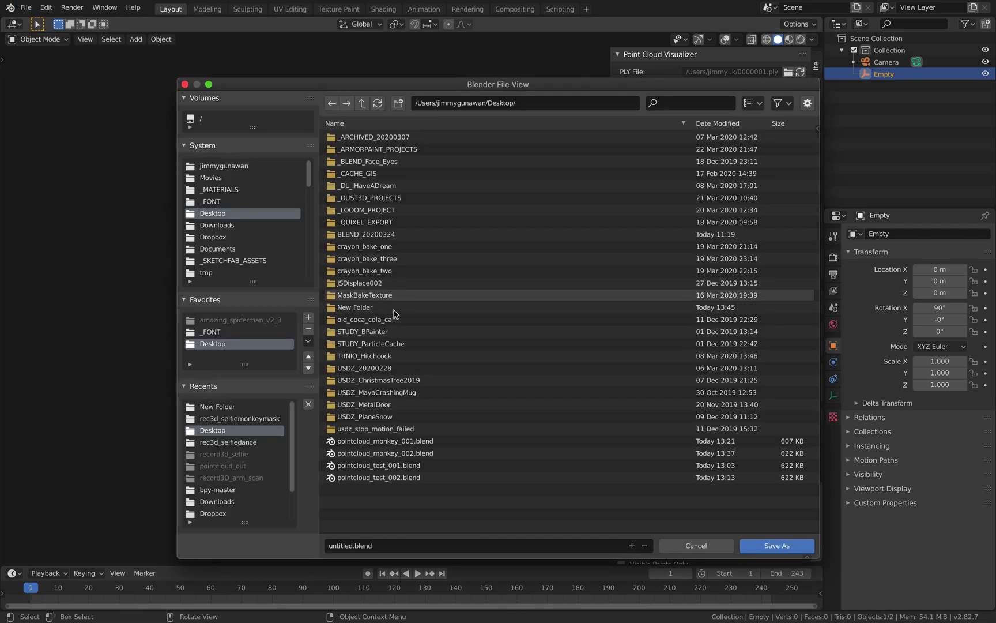
pyautogui.doubleClick(340, 545)
pyautogui.write('monkey_')
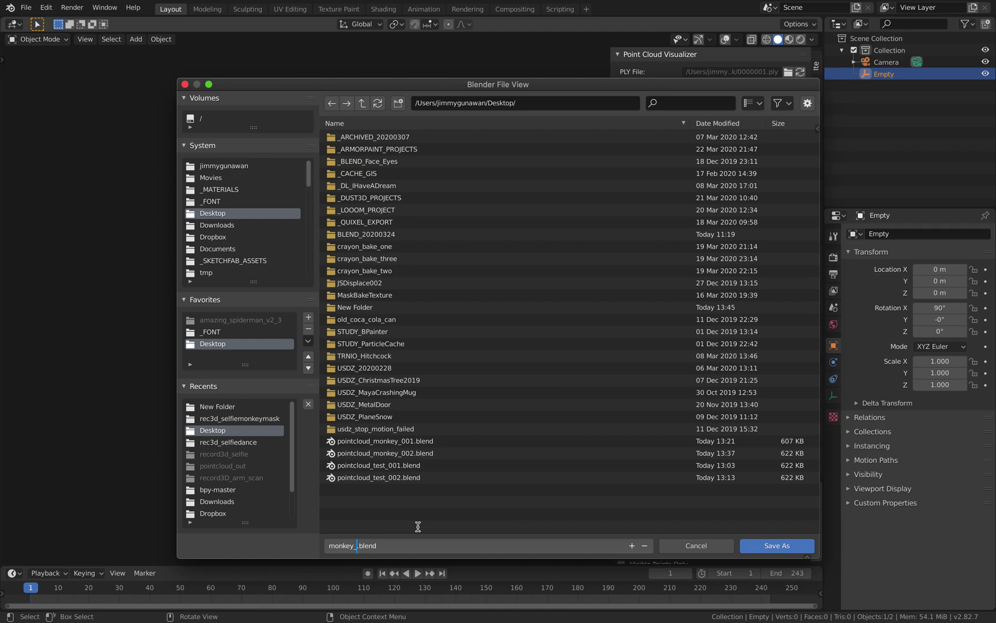
pyautogui.write('pointcloud')
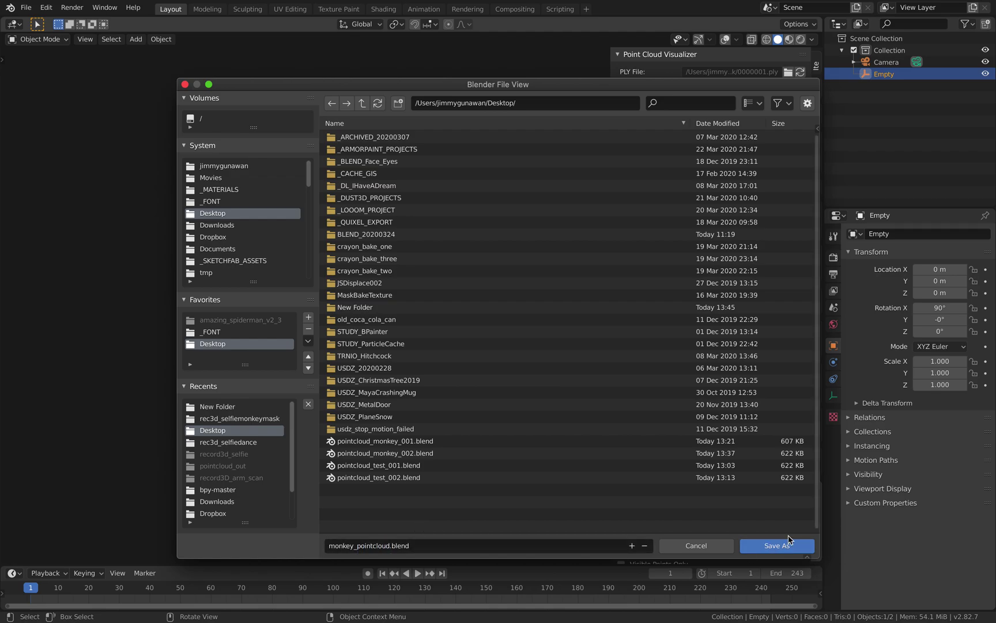
pyautogui.click(784, 542)
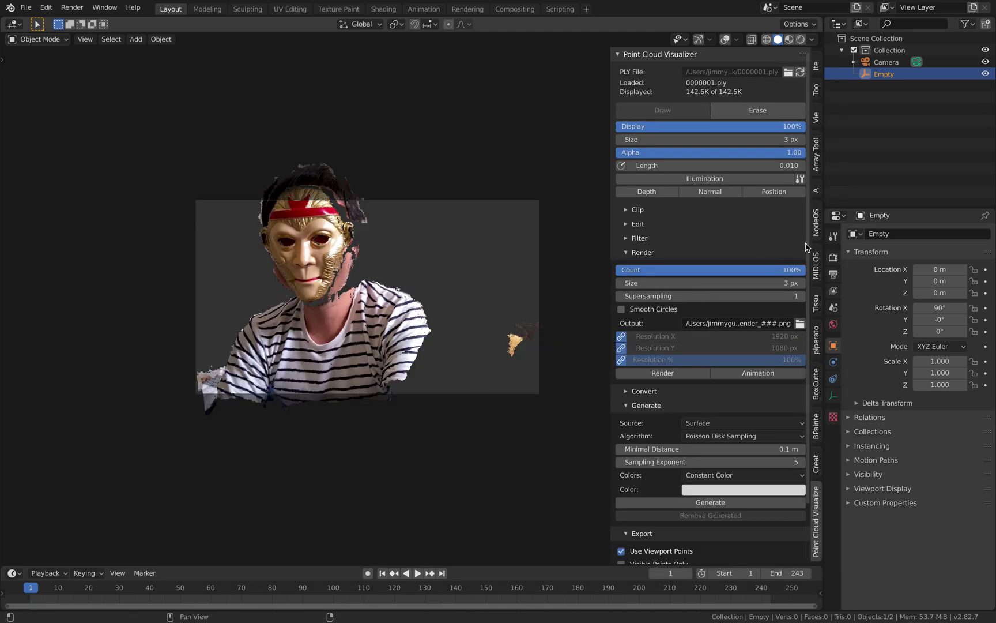
# Step: Enable Lock Camera to View, look through the active camera, and centre the masked figure
pyautogui.click(816, 70)
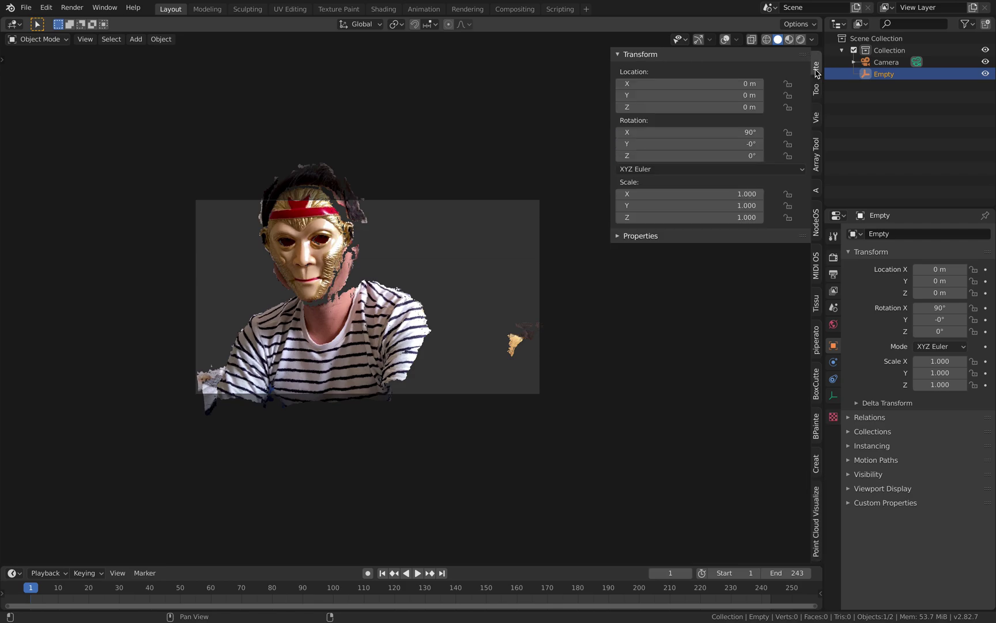
pyautogui.click(817, 114)
pyautogui.click(790, 115)
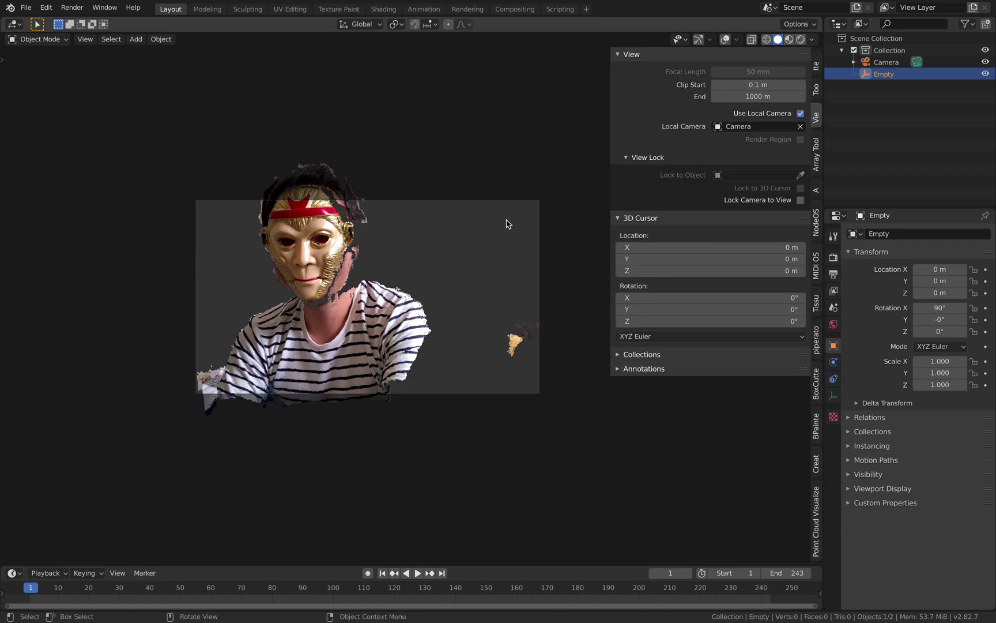
pyautogui.moveTo(507, 222); pyautogui.dragTo(435, 271, button='middle')
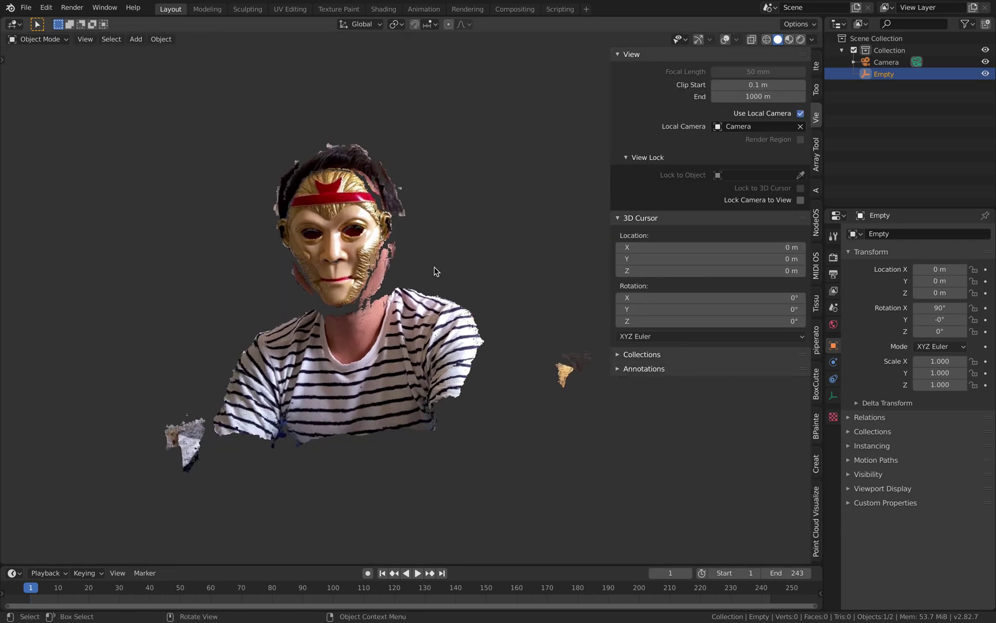
pyautogui.click(85, 39)
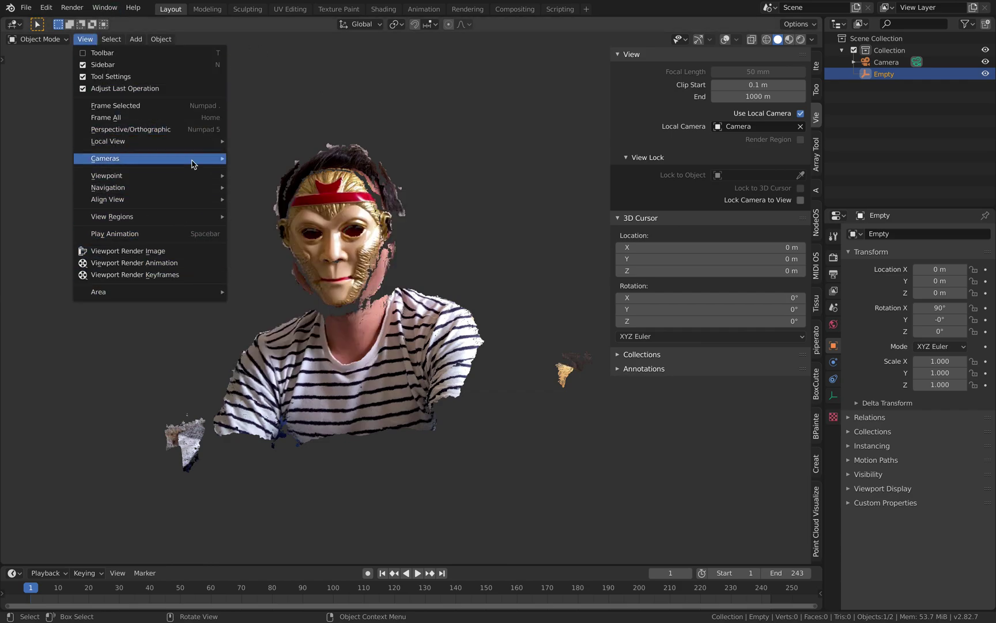
pyautogui.moveTo(192, 165)
pyautogui.click(265, 170)
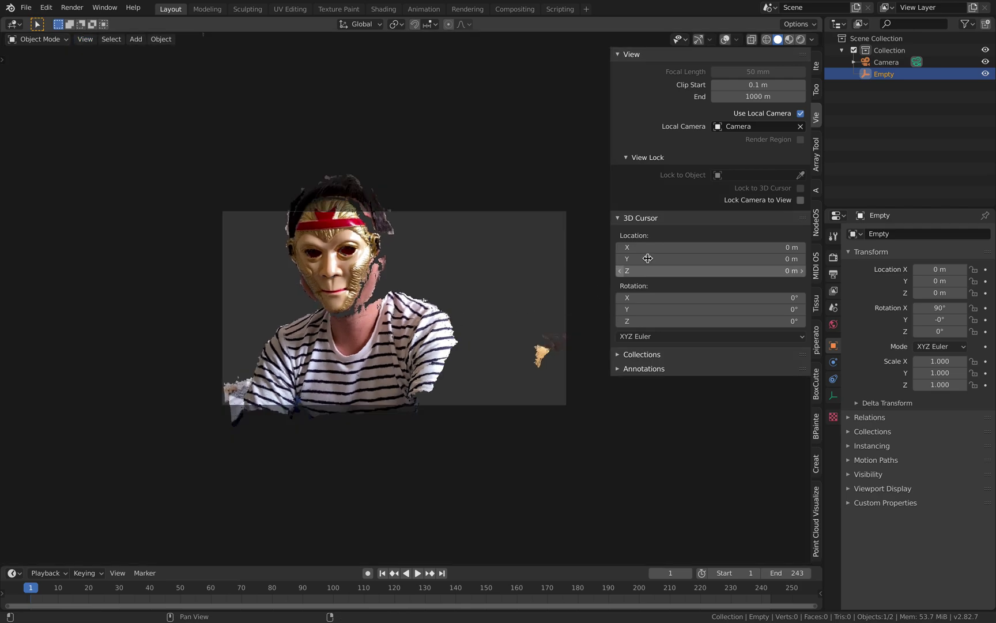
pyautogui.moveTo(456, 311); pyautogui.dragTo(467, 300, button='middle')
# Step: Save the file and start Point Cloud Visualizer's animation render to numbered PNG frames
pyautogui.hotkey('ctrl', 's')
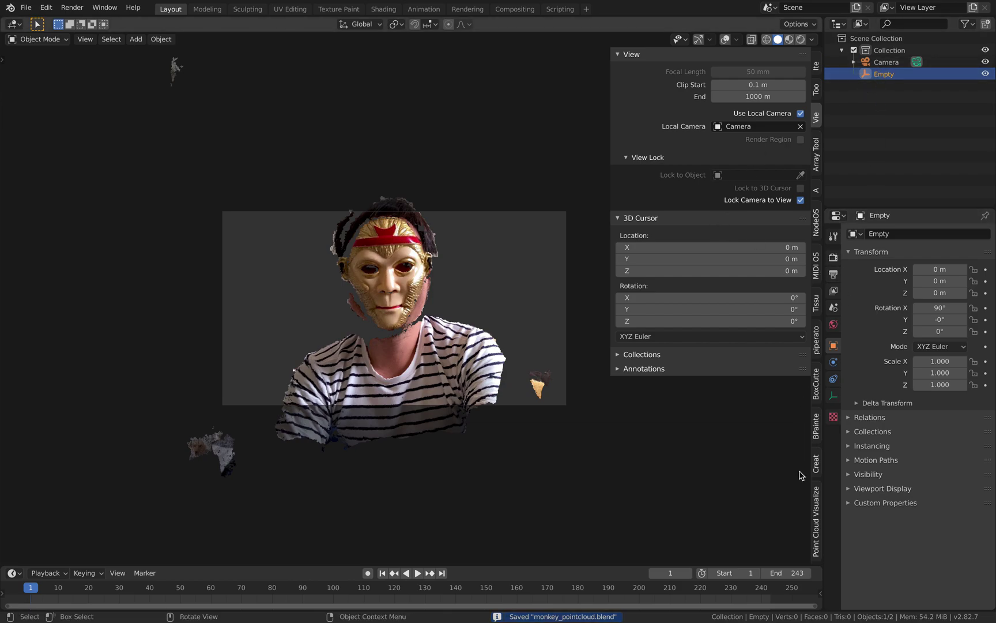
pyautogui.click(814, 512)
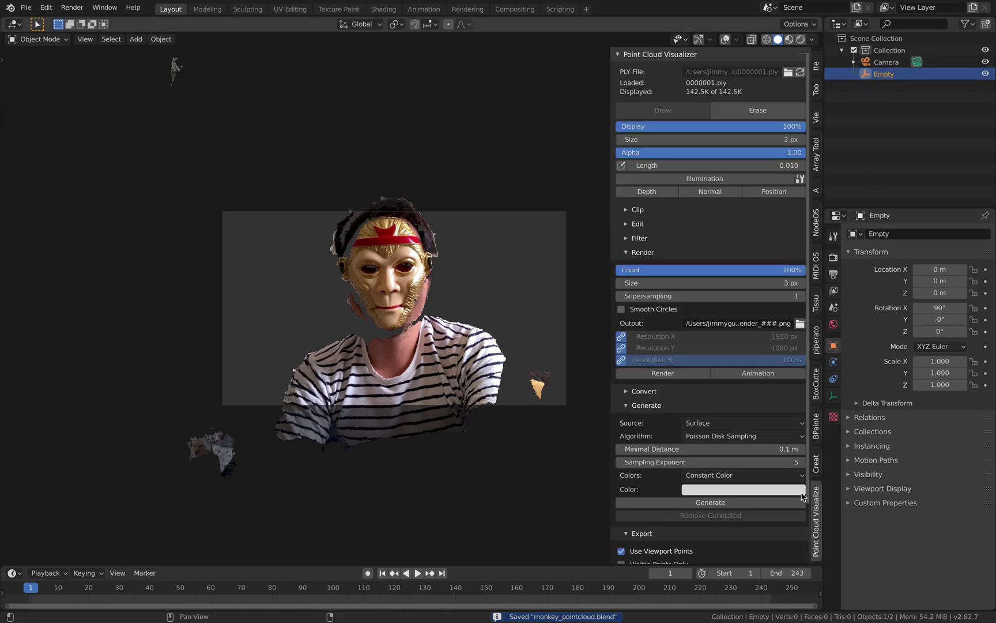
pyautogui.click(738, 378)
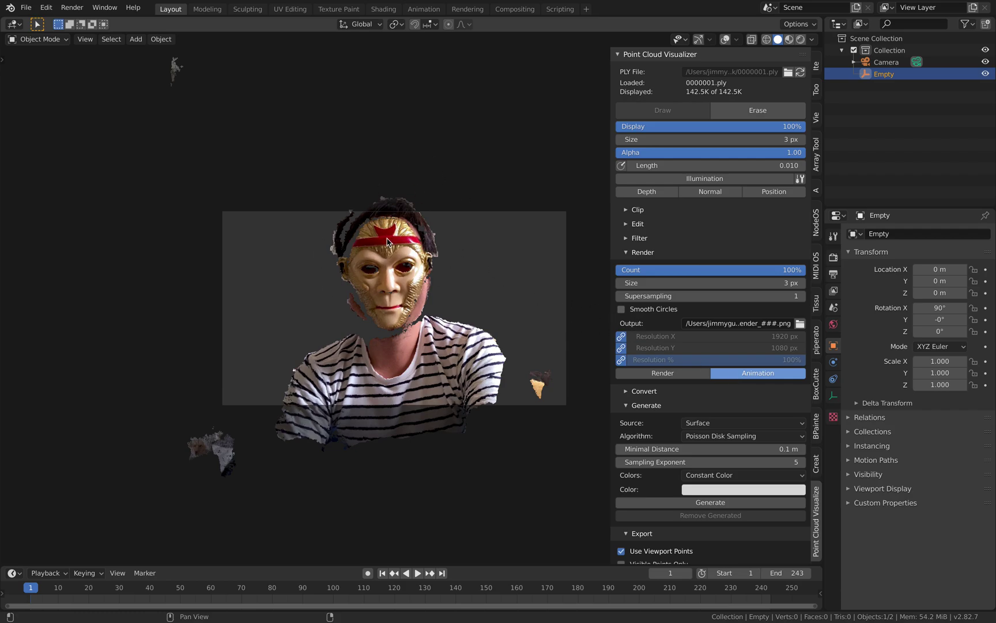
pyautogui.hotkey('ctrl', 'Right')
pyautogui.hotkey('ctrl', 'Right')
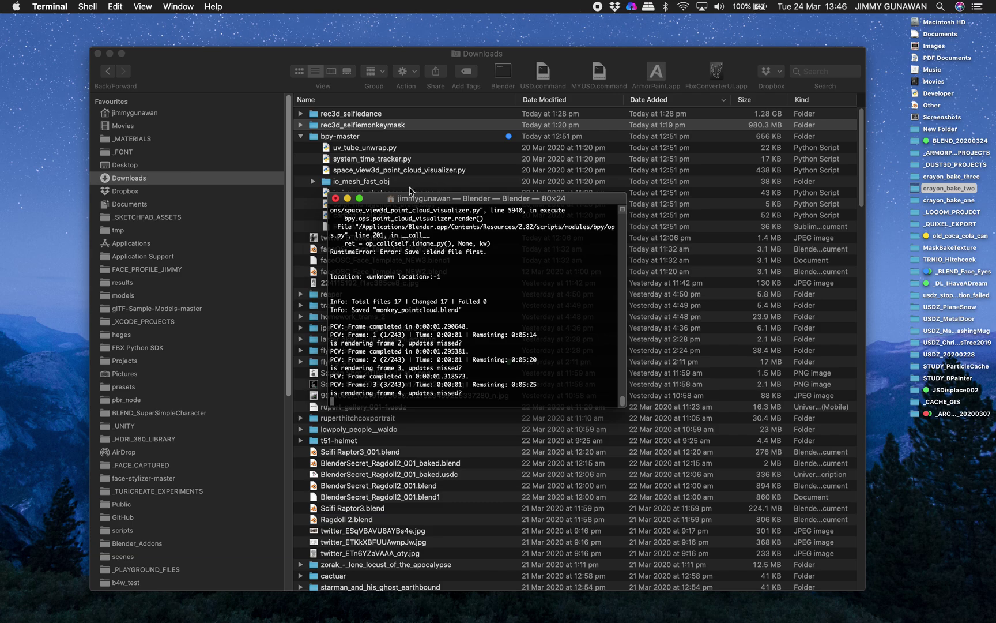
# Step: Open the Desktop's New Folder holding the rendered frames in Finder
pyautogui.click(152, 167)
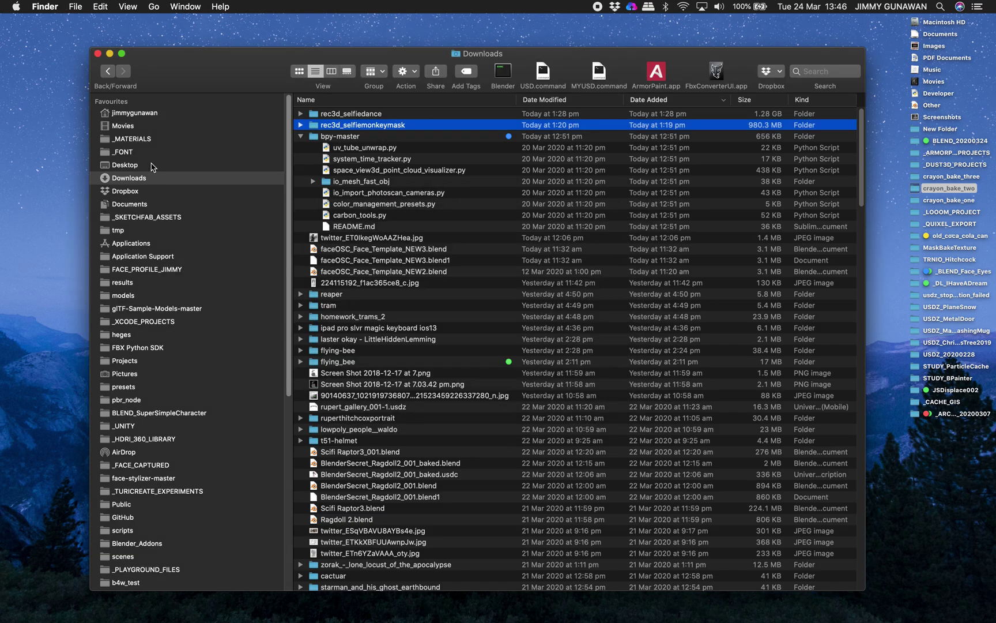
pyautogui.click(152, 167)
pyautogui.click(340, 119)
pyautogui.doubleClick(341, 119)
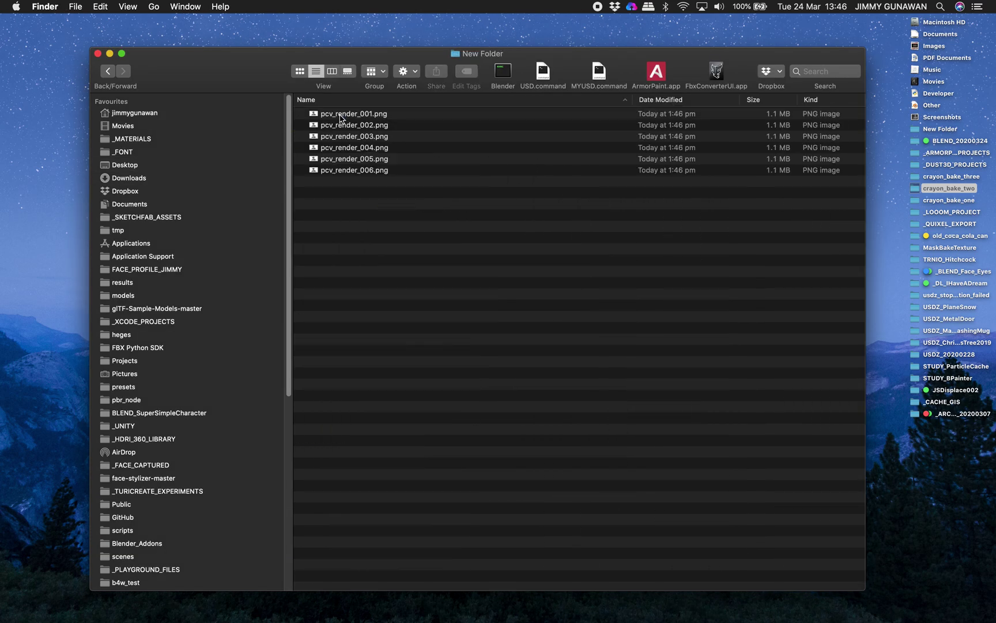
# Step: Quick Look a pcv_render PNG and step through neighbouring frames of the masked figure
pyautogui.click(349, 135)
pyautogui.press('space')
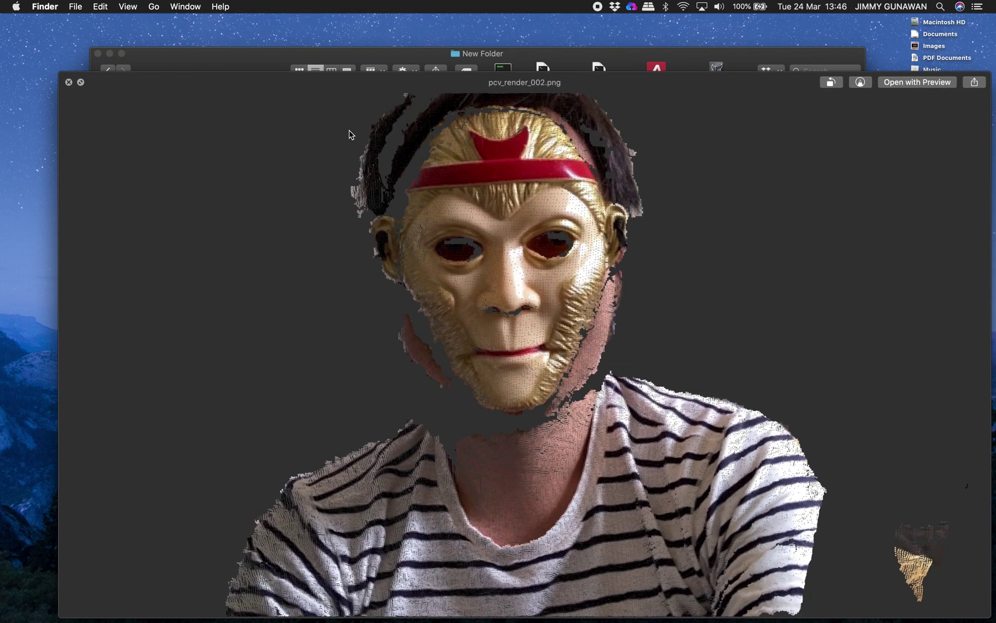
pyautogui.press('Down')
pyautogui.press('Up')
pyautogui.press('Up')
pyautogui.press('Up')
pyautogui.press('Up')
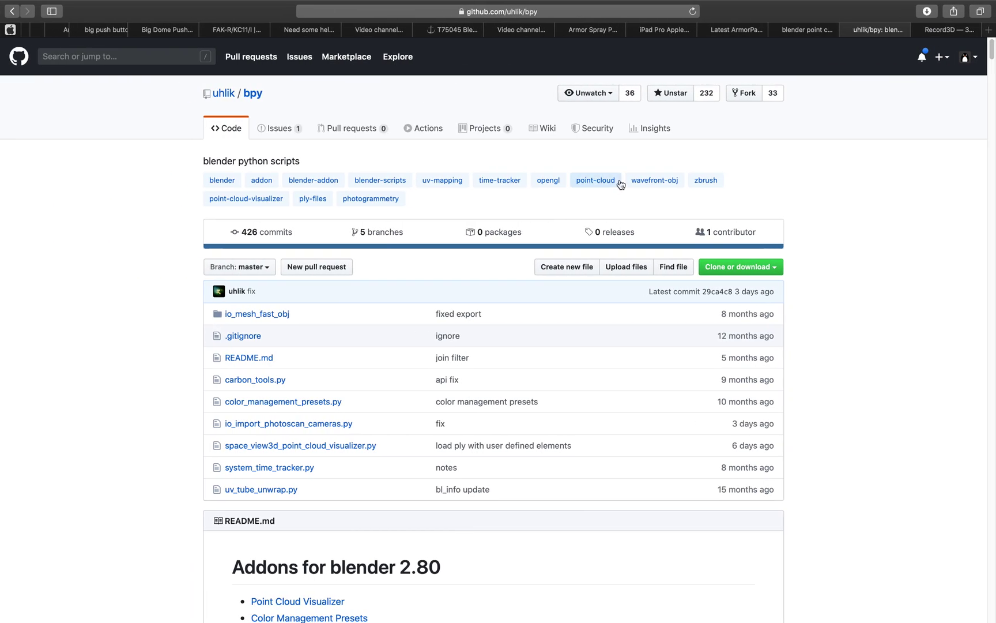
pyautogui.scroll(-1, 369, 156)
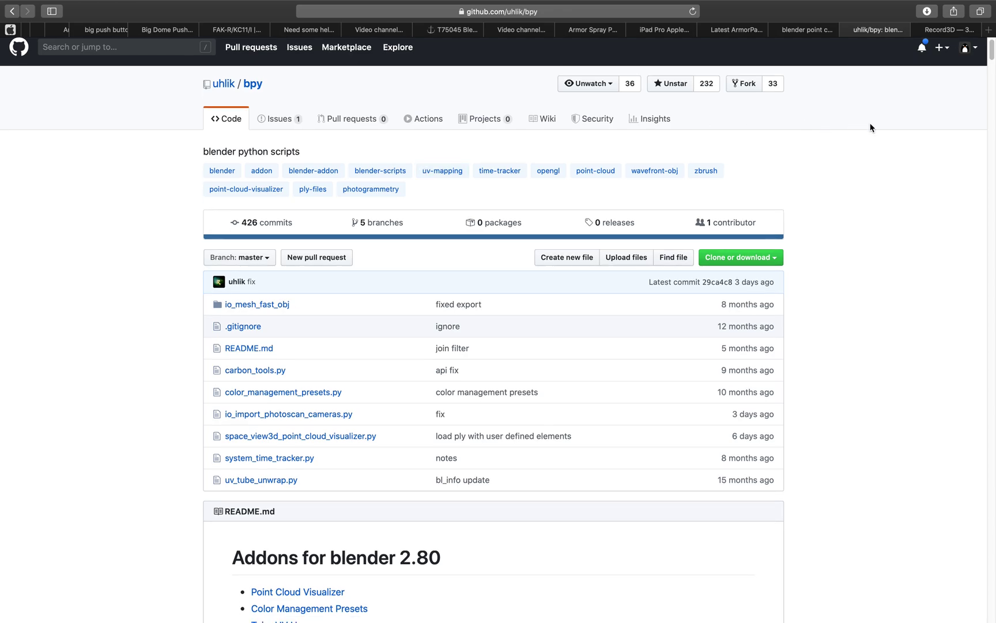
pyautogui.scroll(1, 904, 149)
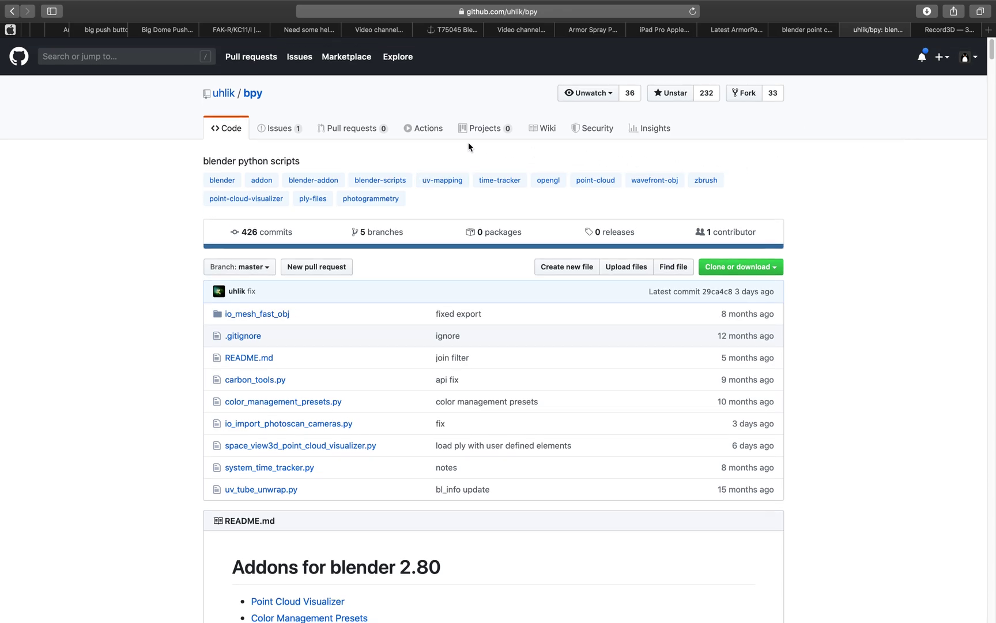
pyautogui.scroll(-15, 375, 172)
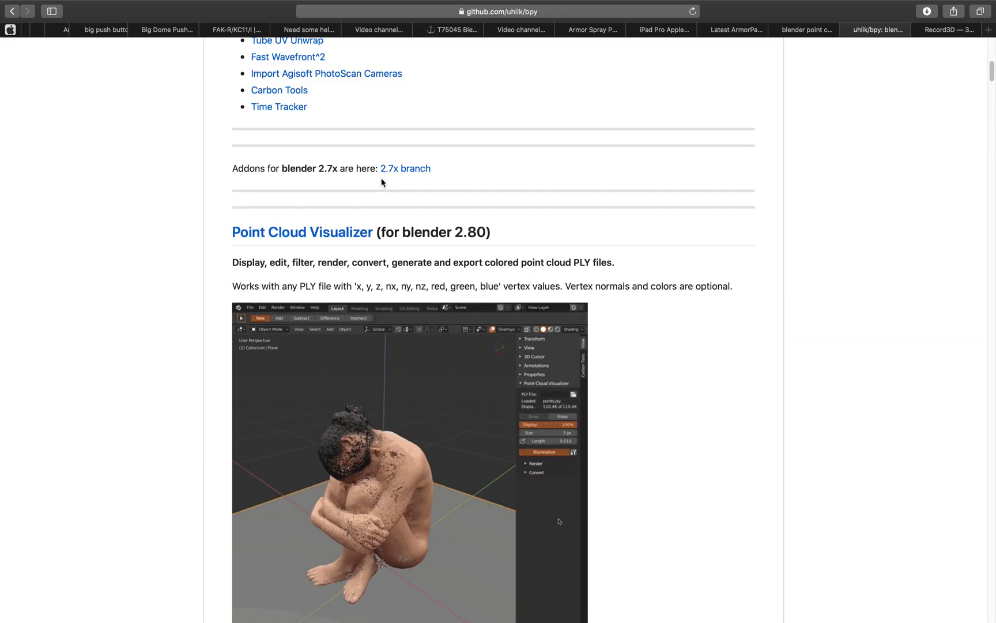
pyautogui.scroll(10, 385, 180)
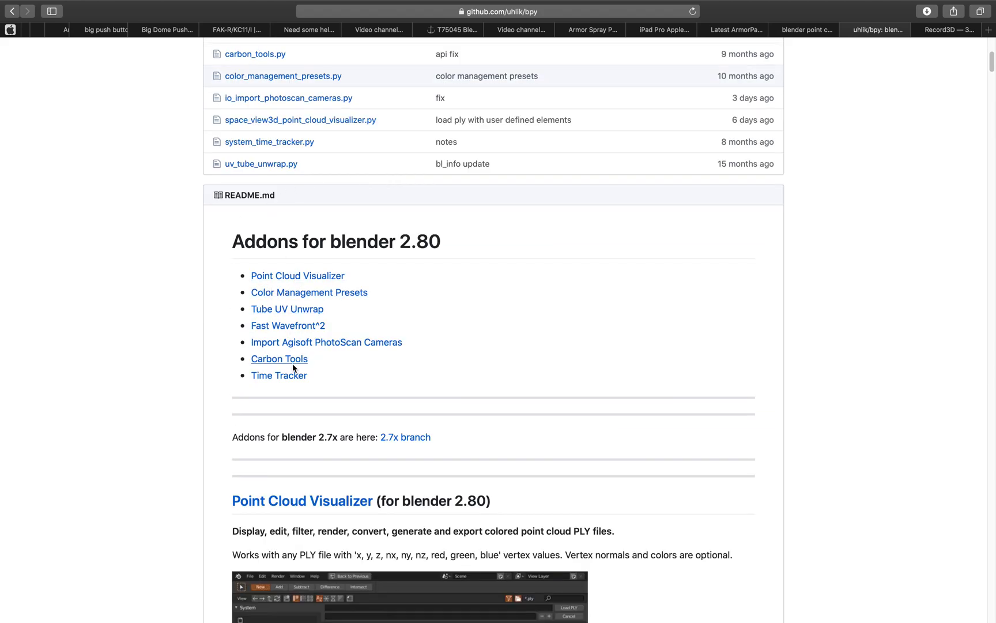
pyautogui.scroll(6, 300, 317)
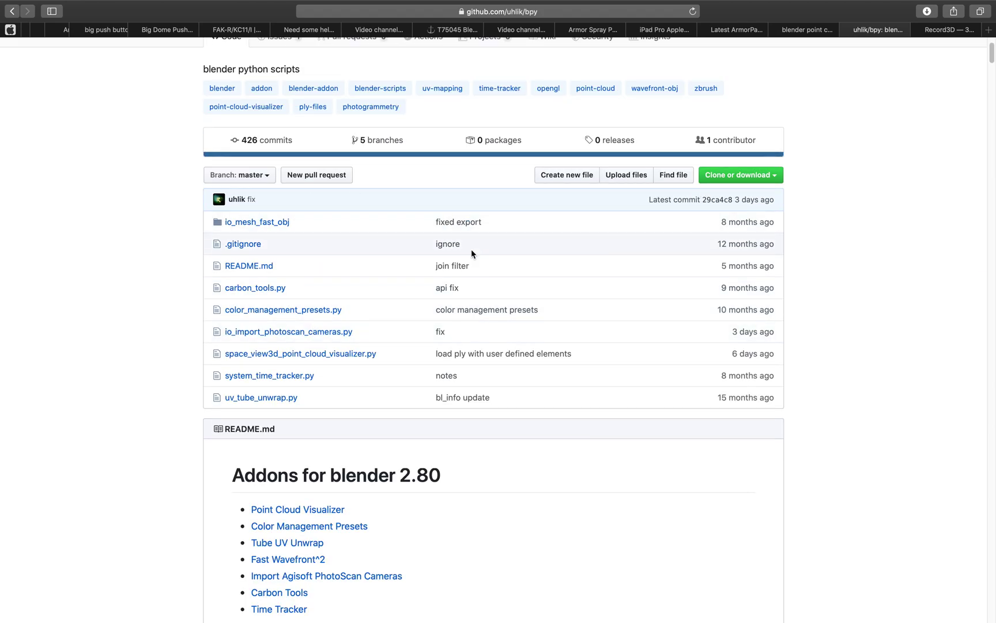
pyautogui.scroll(-7, 275, 338)
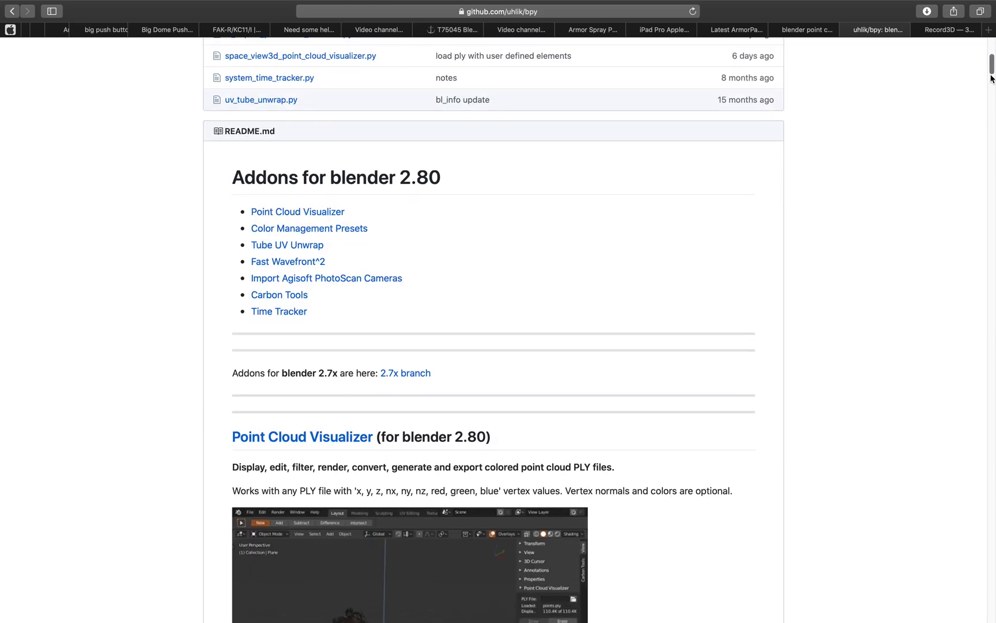
pyautogui.moveTo(989, 84); pyautogui.dragTo(991, 301)
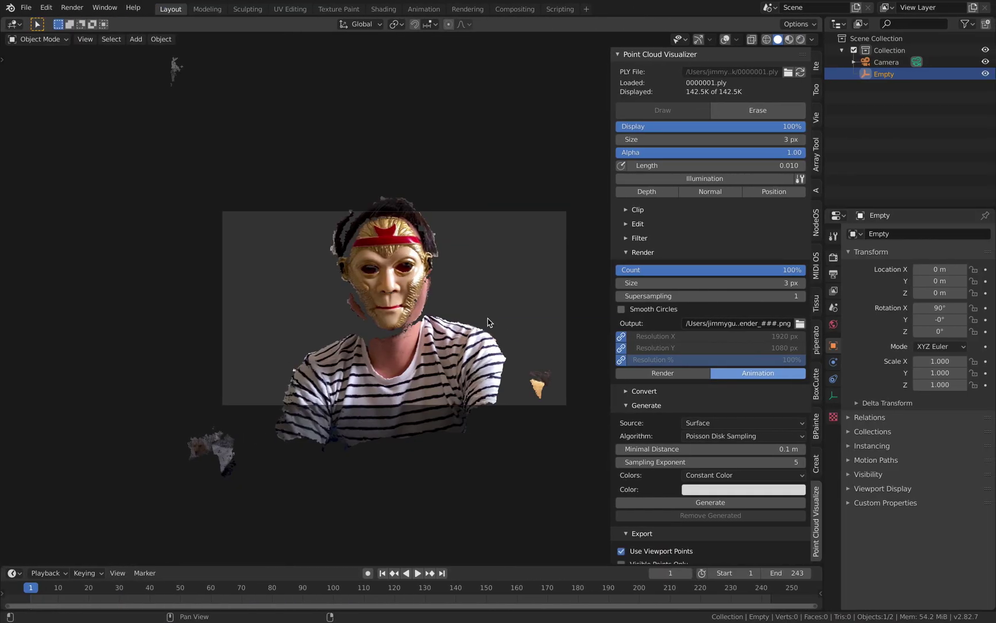
pyautogui.hotkey('ctrl', 'Left')
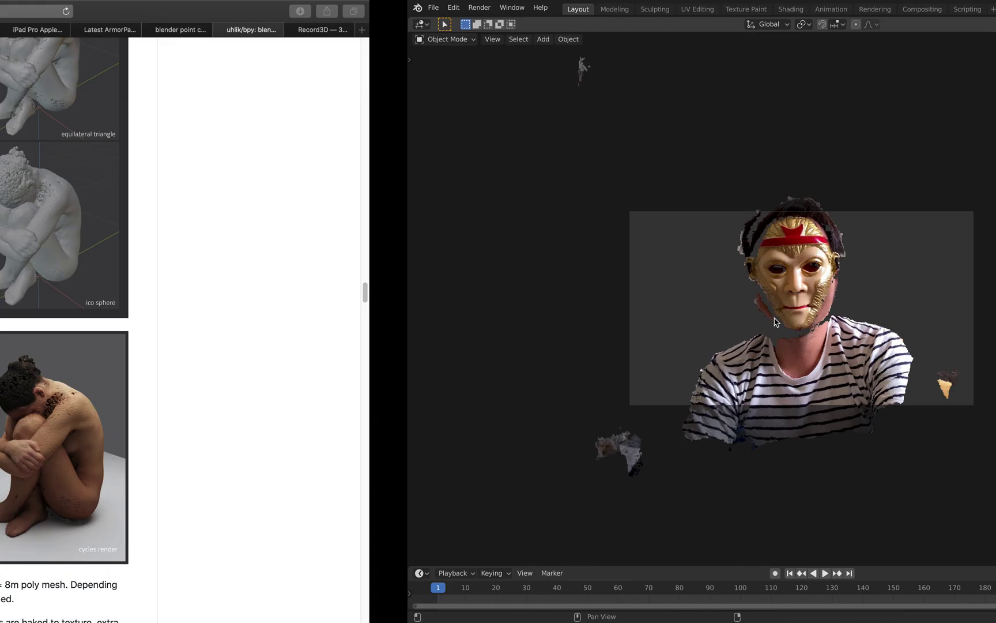
pyautogui.moveTo(987, 295); pyautogui.dragTo(991, 51)
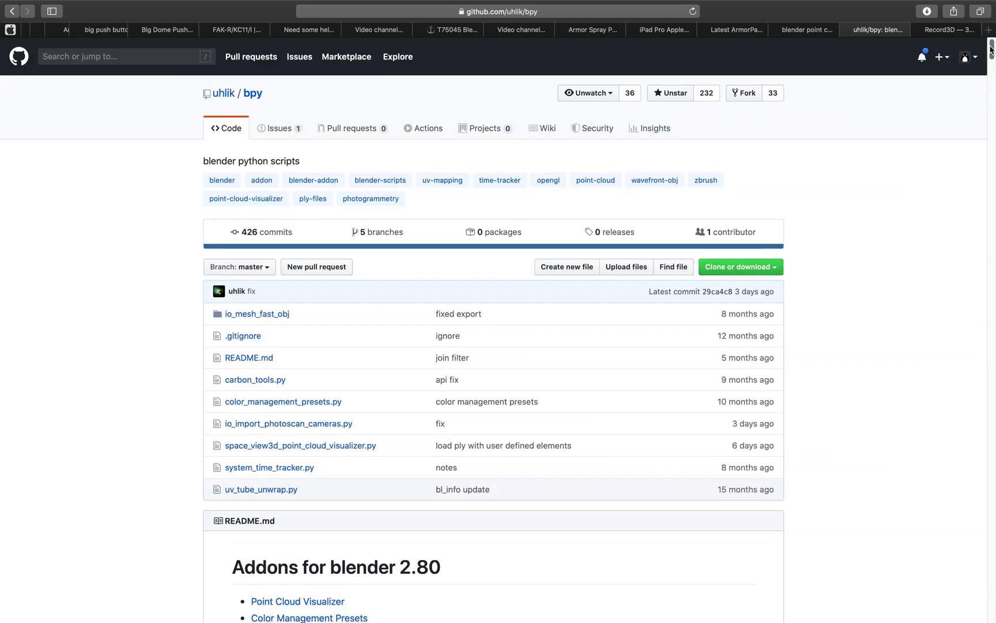